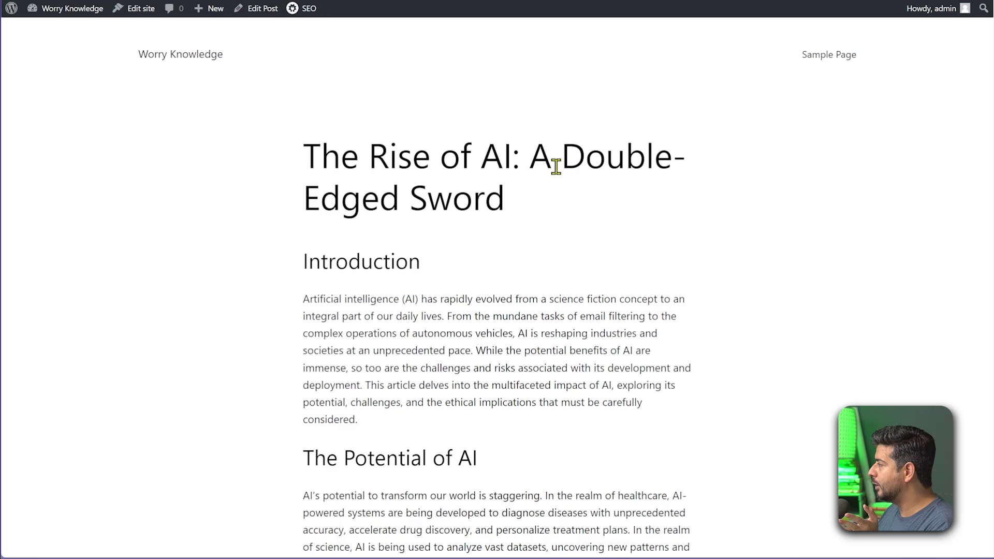
Review the AI article in the editor, from its title down through the full text
left_click_drag(303, 161, 599, 214)
left_click(599, 213)
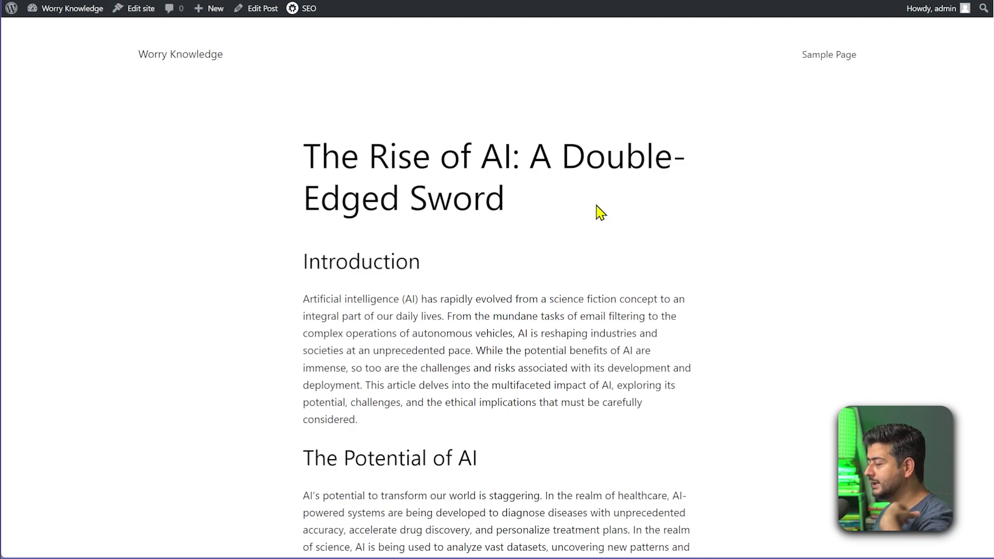
scroll(647, 209, "down", 20)
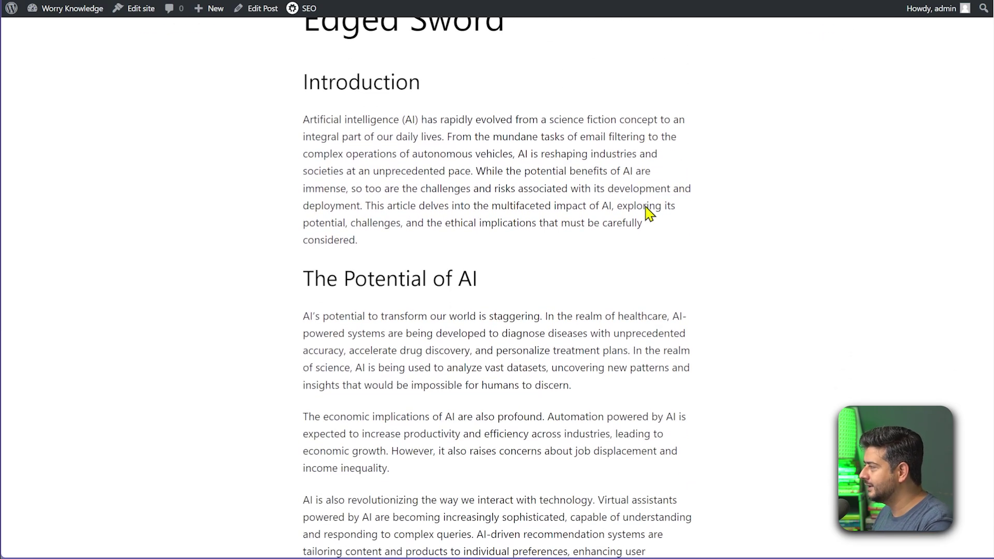
scroll(646, 205, "down", 20)
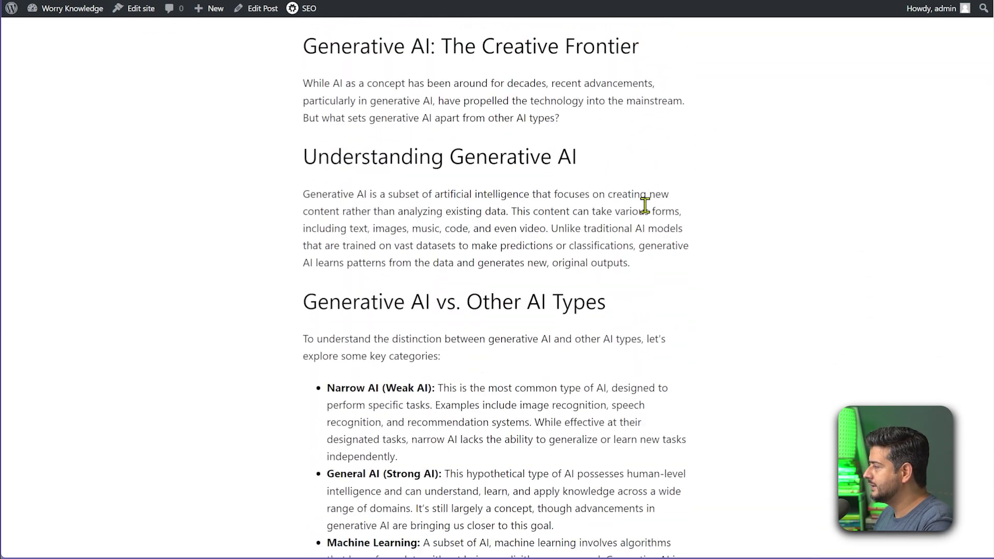
scroll(645, 206, "down", 20)
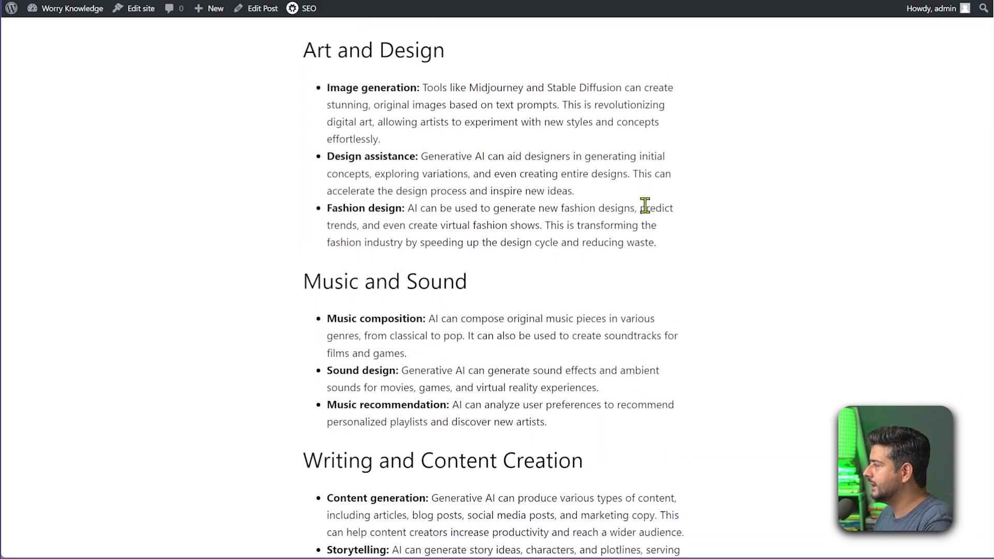
scroll(645, 206, "down", 5)
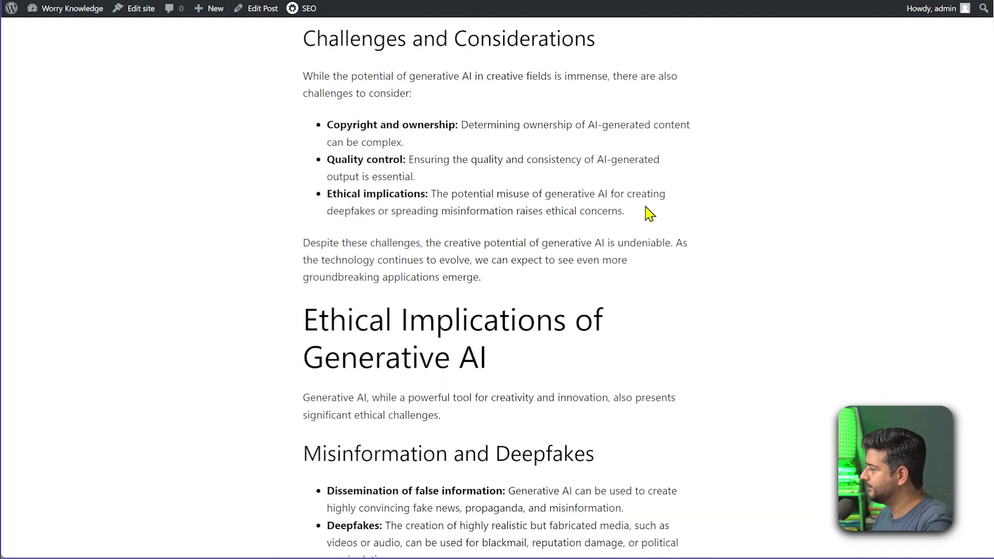
scroll(650, 212, "down", 18)
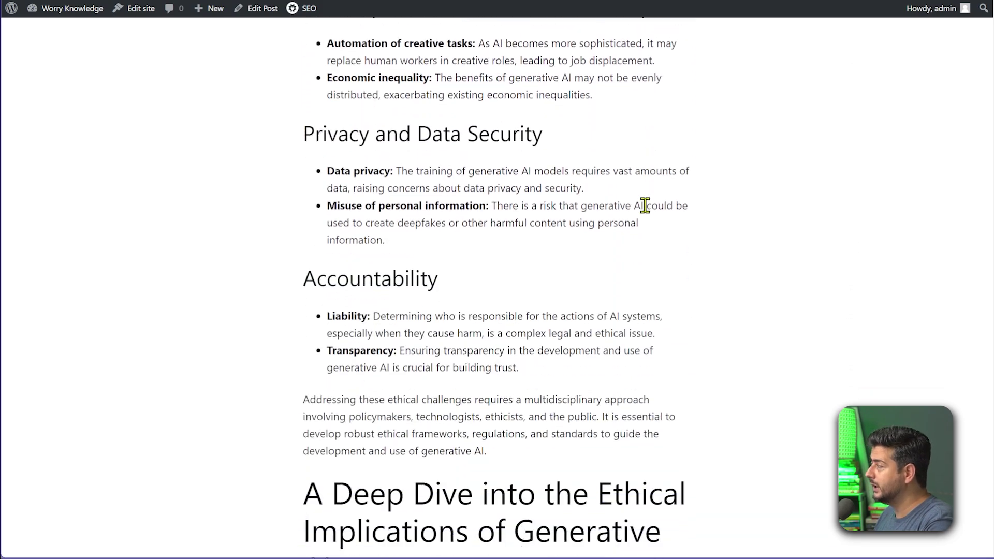
scroll(645, 205, "down", 20)
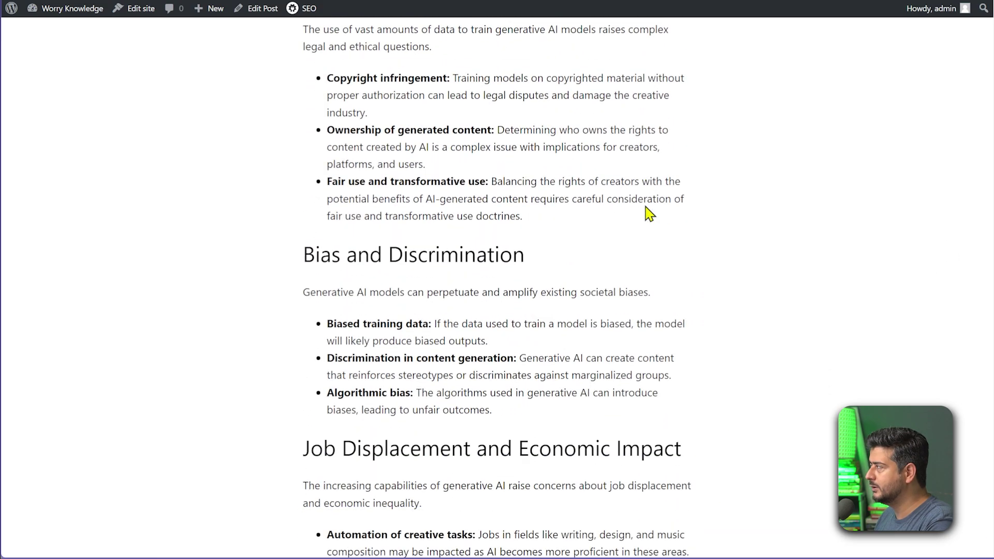
scroll(649, 212, "down", 15)
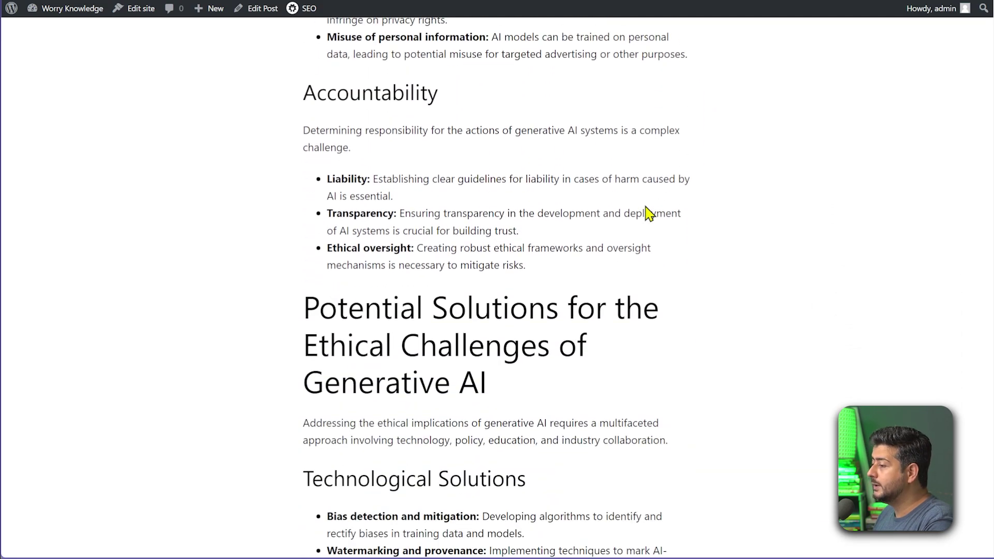
scroll(647, 212, "down", 10)
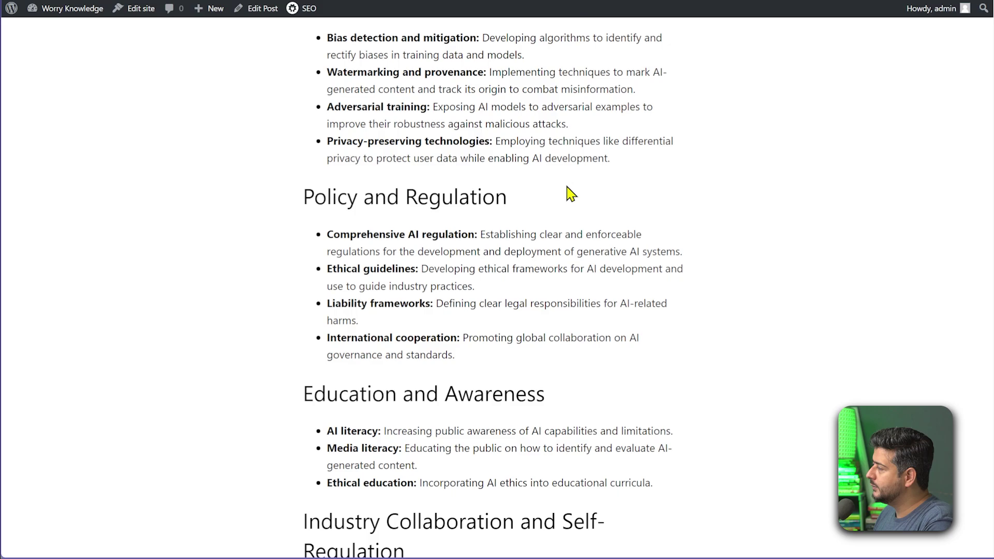
scroll(754, 211, "down", 3)
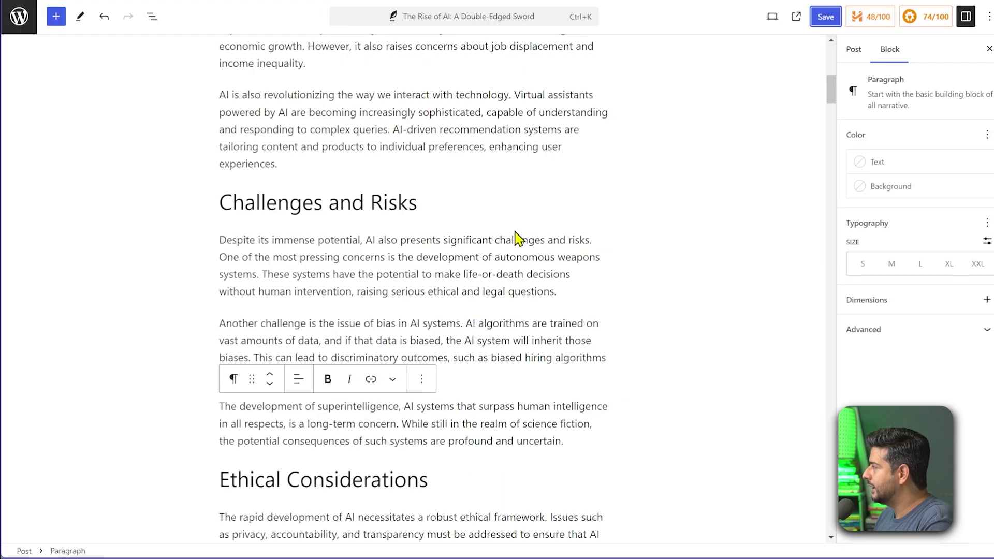
scroll(515, 229, "up", 20)
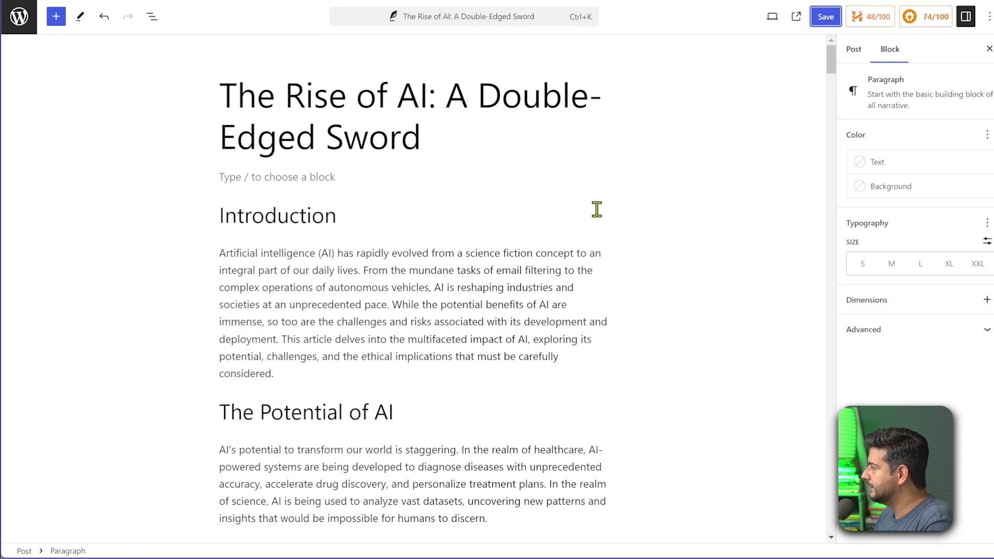
scroll(453, 113, "down", 20)
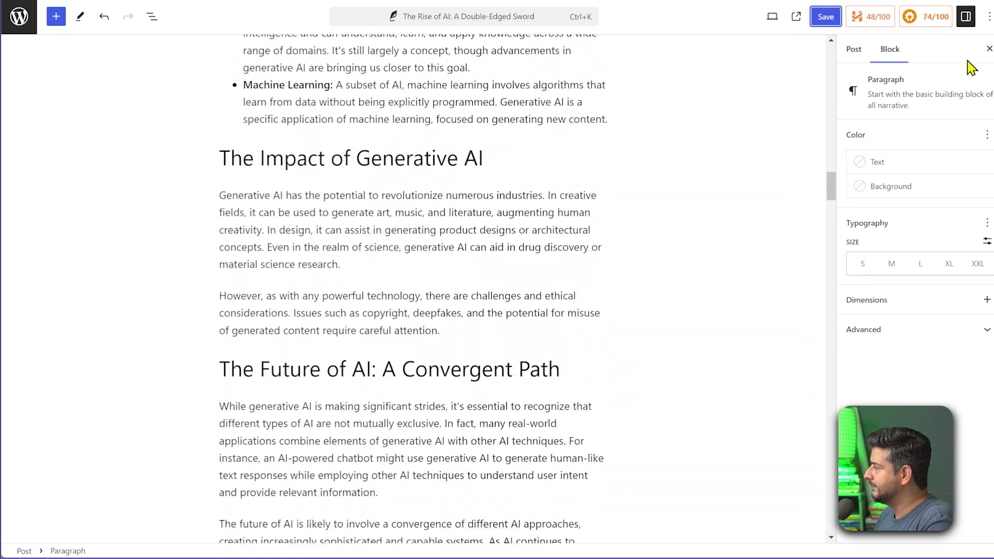
Hide the block settings sidebar so the article fills the editor, then scroll back up
left_click(990, 48)
scroll(592, 173, "down", 12)
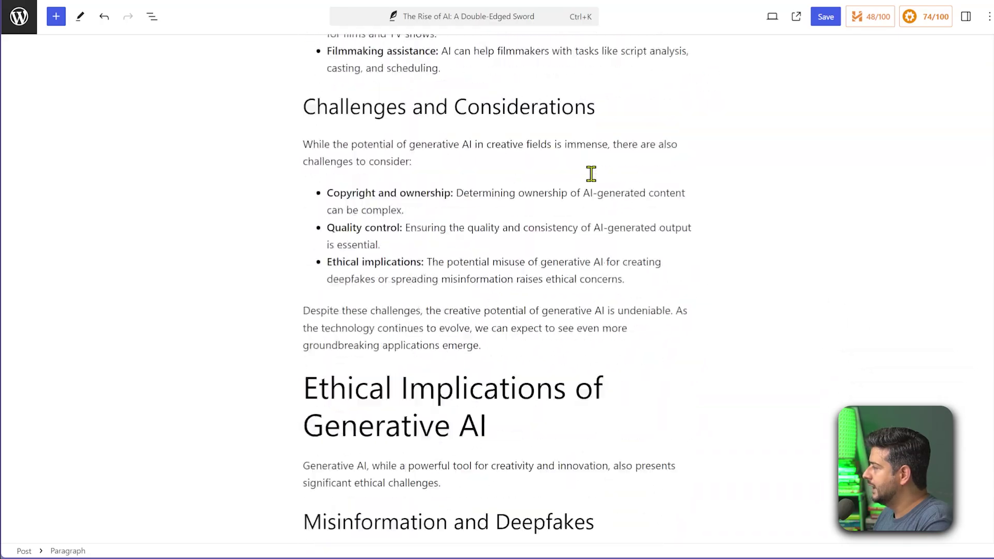
scroll(591, 173, "down", 20)
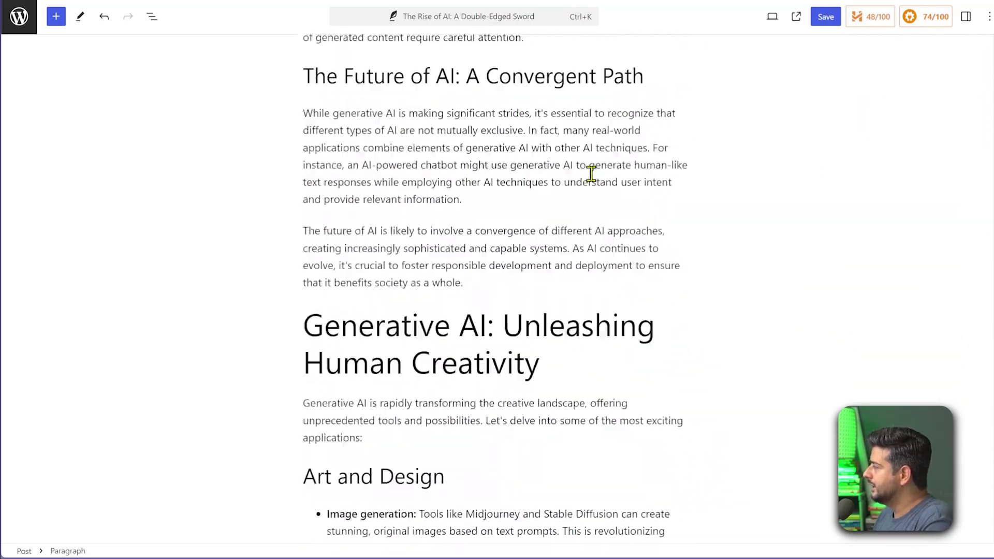
scroll(592, 173, "up", 20)
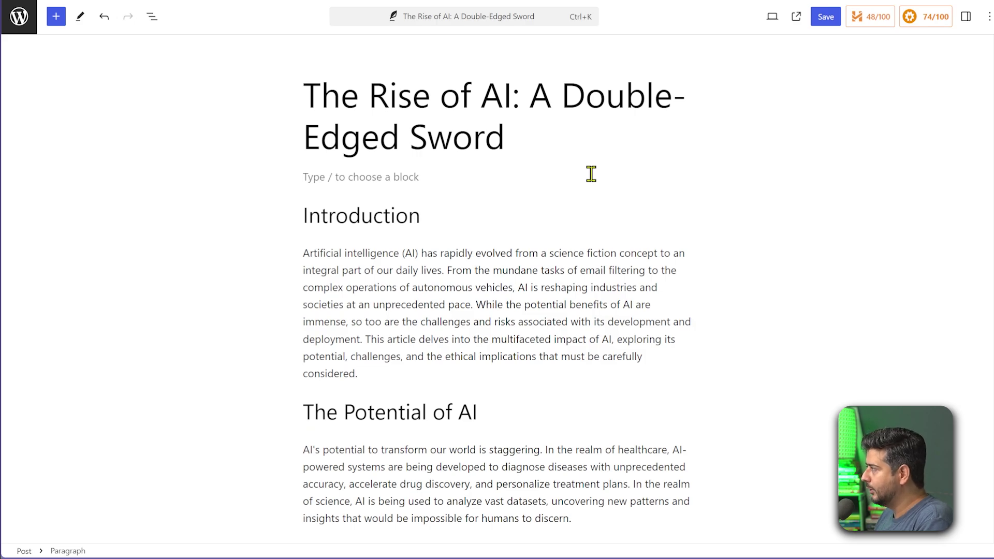
Show the post's heading outline and jump to 'The Future of AI: A Convergent Path'
left_click(154, 19)
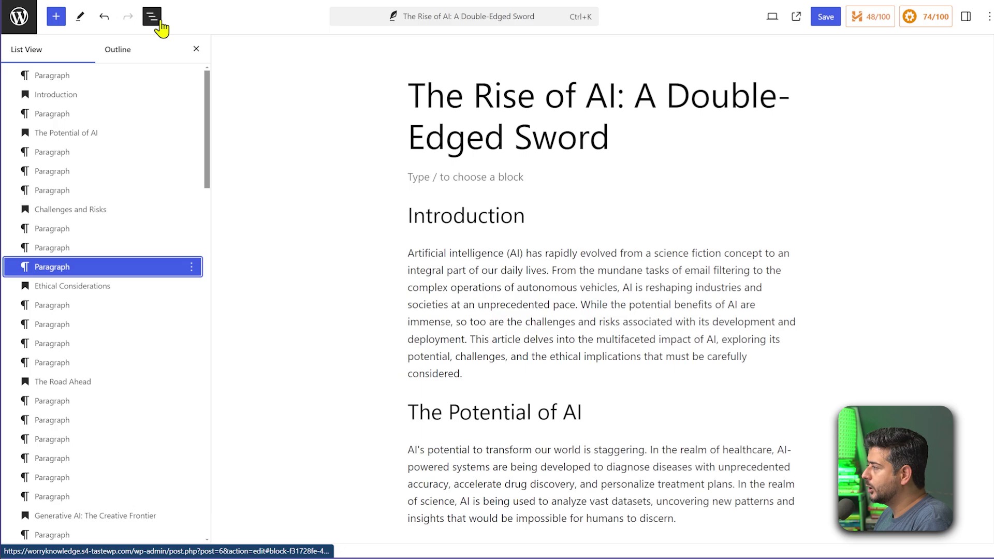
left_click(109, 60)
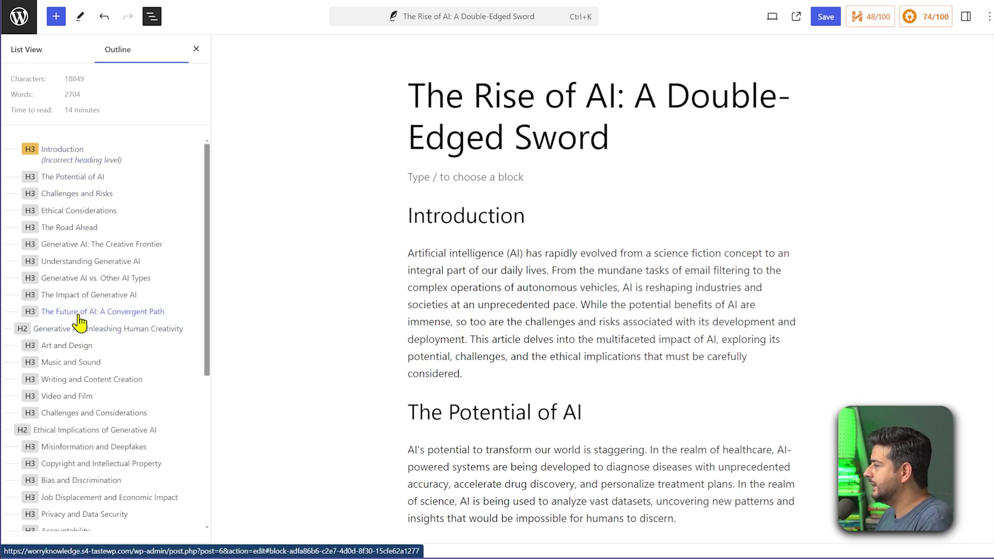
left_click(129, 312)
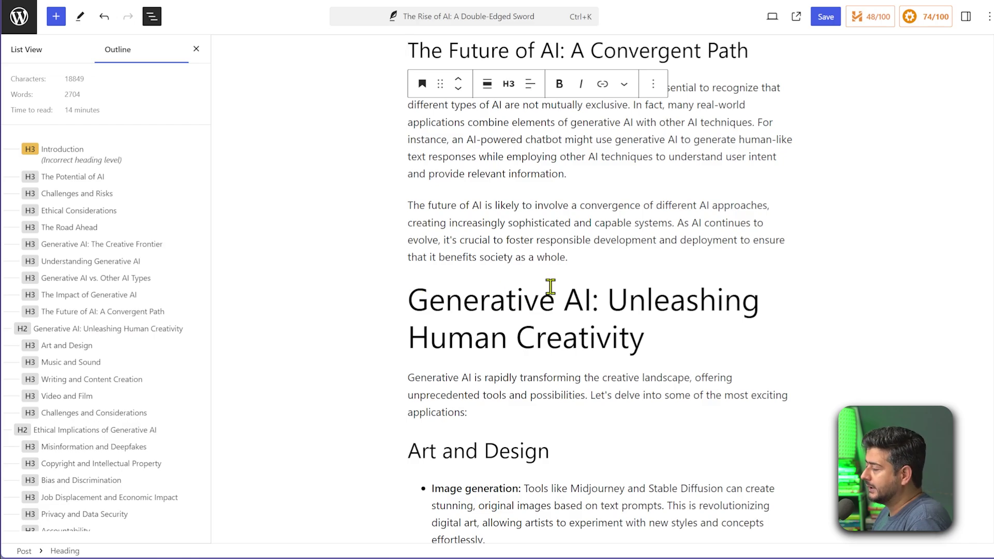
Insert a Page Break block via /page after the last paragraph of The Future of AI section
left_click(594, 253)
key("Return")
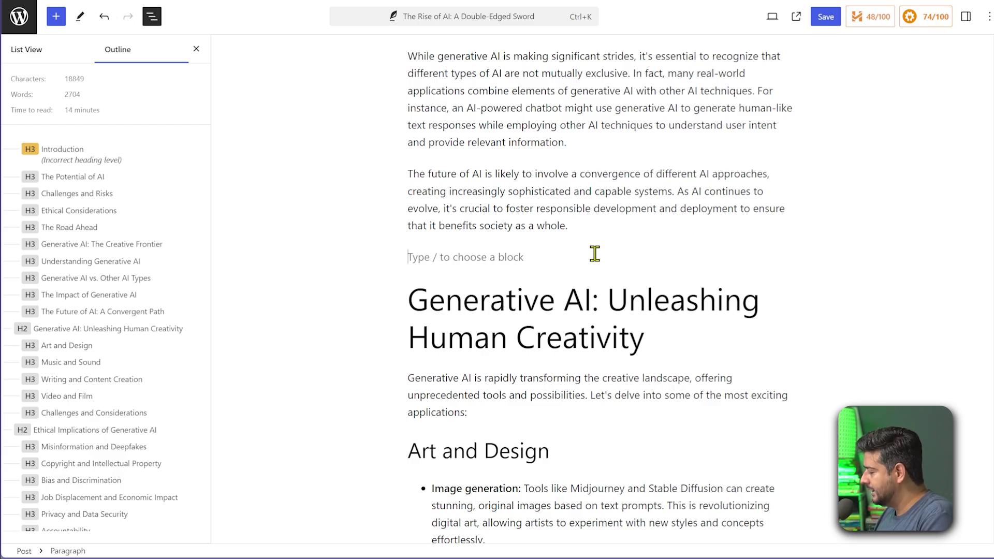
type("/")
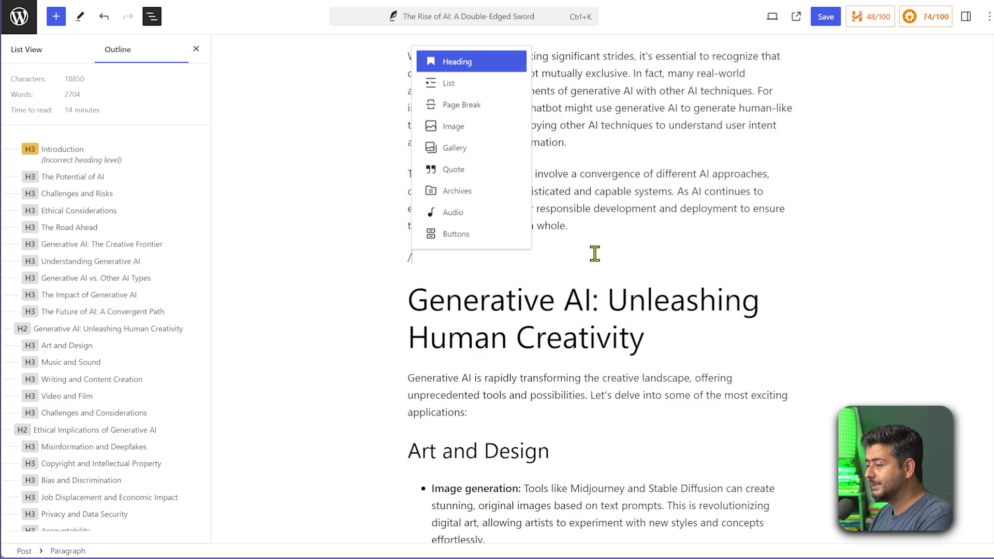
type("page")
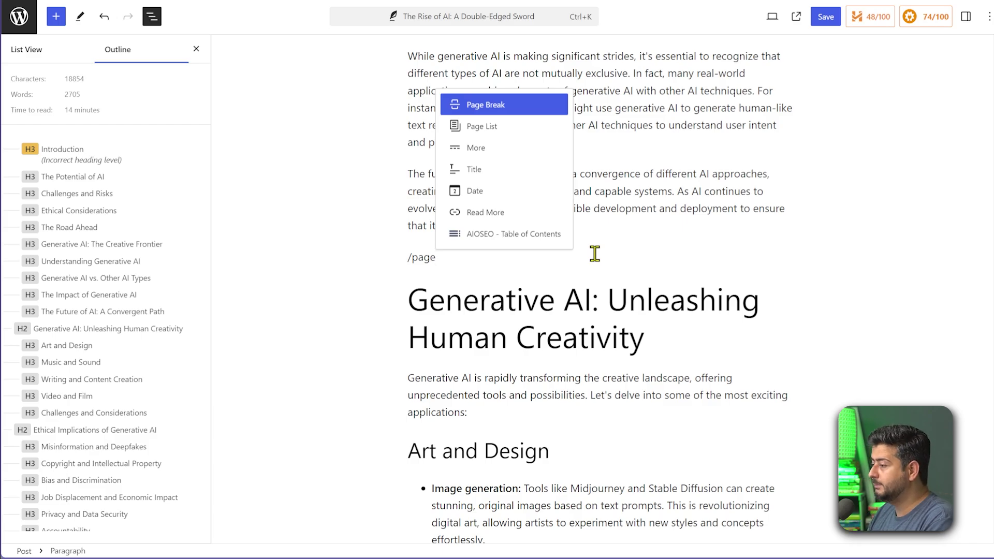
key("Return")
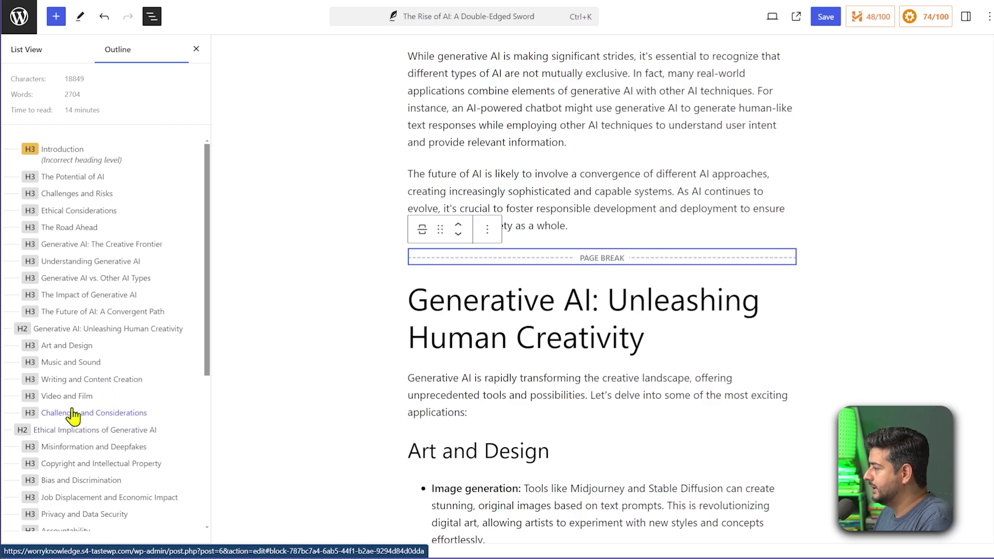
Insert /page page breaks after the paragraph ending 'emerge.' and after the Accountability section
left_click(109, 415)
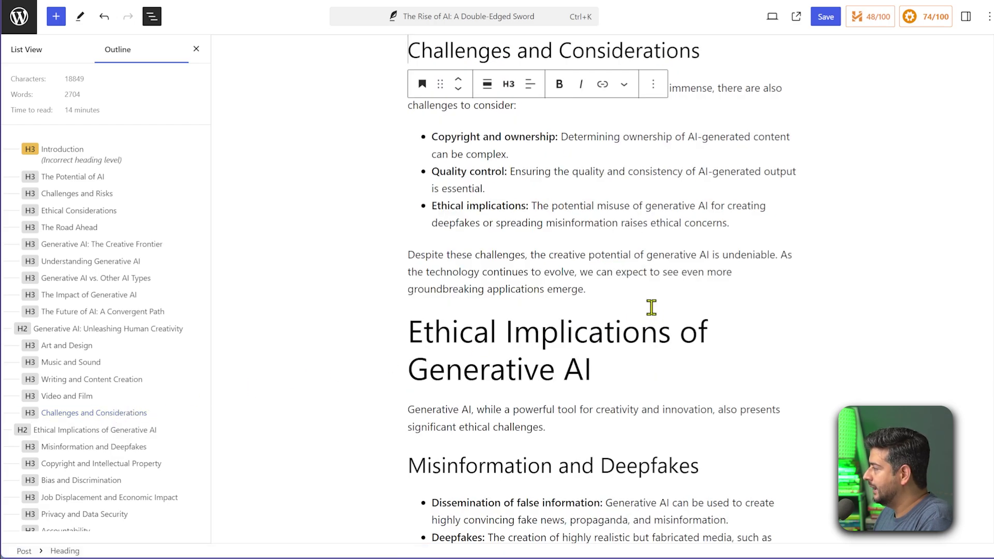
left_click(637, 289)
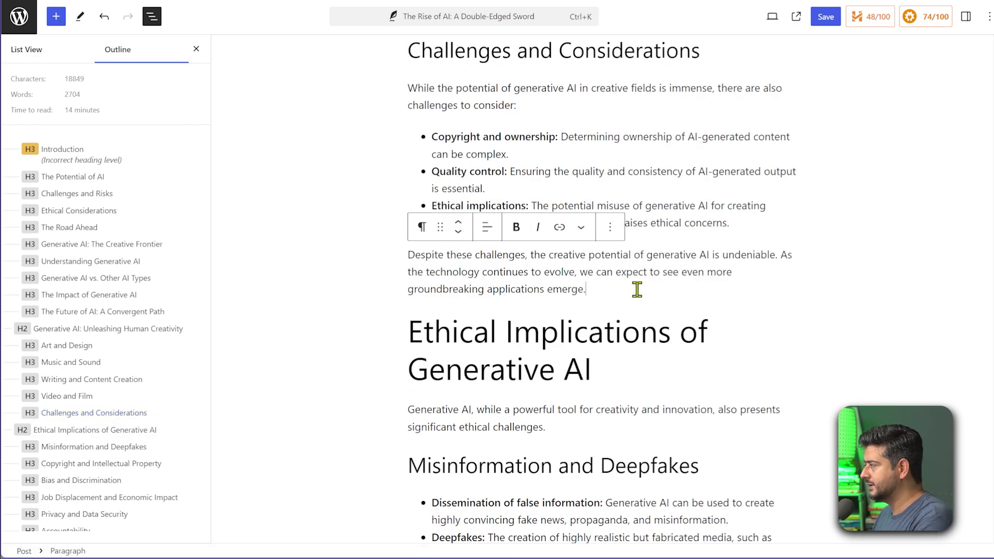
key("Return")
type("/page")
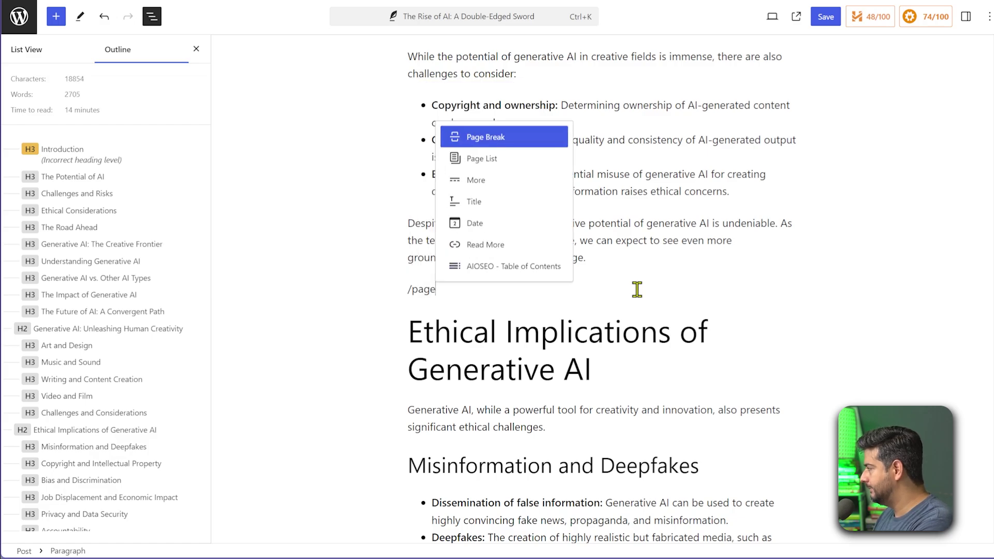
left_click(536, 138)
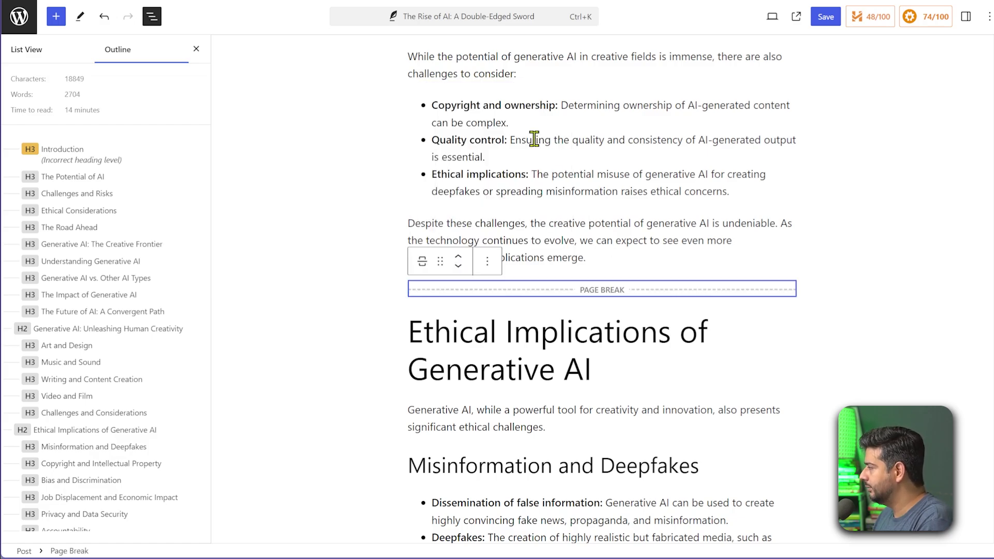
scroll(72, 383, "down", 4)
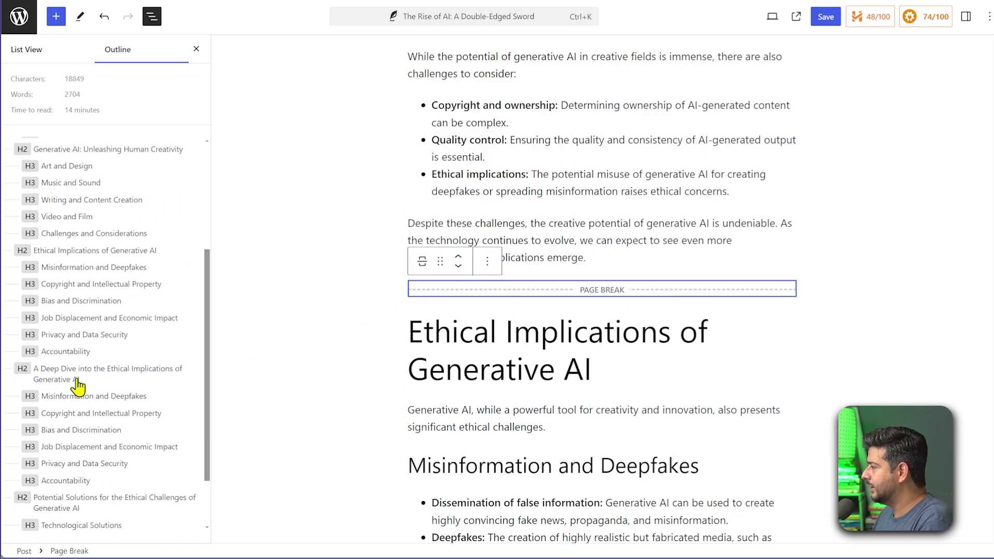
left_click(78, 356)
left_click(628, 222)
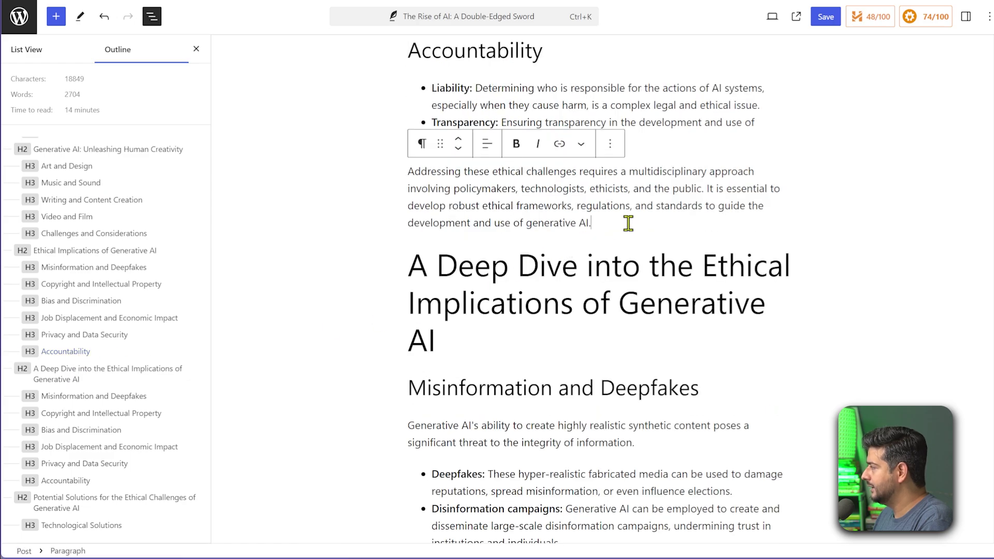
key("Return")
type("/page")
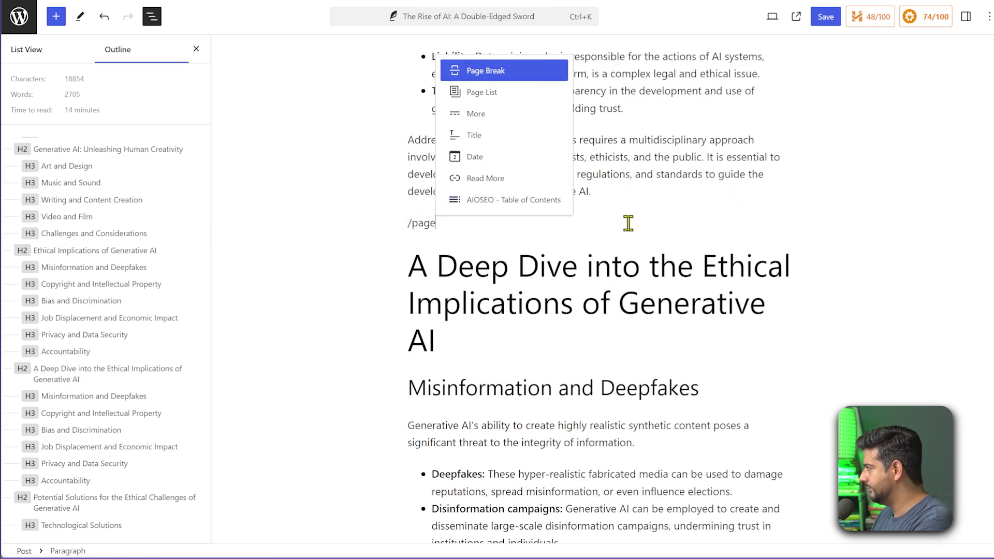
key("Return")
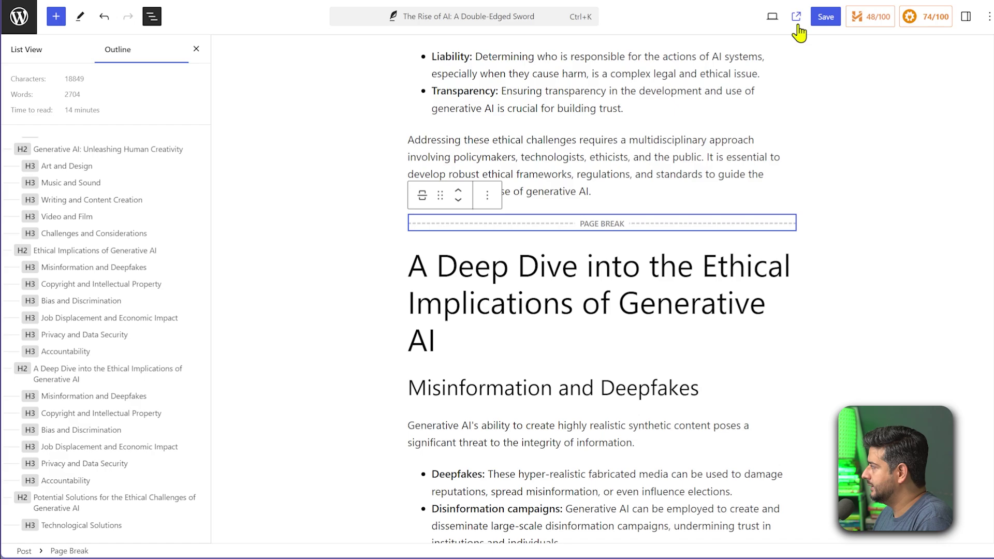
Save the post and scroll the live post down to its page links
left_click(826, 18)
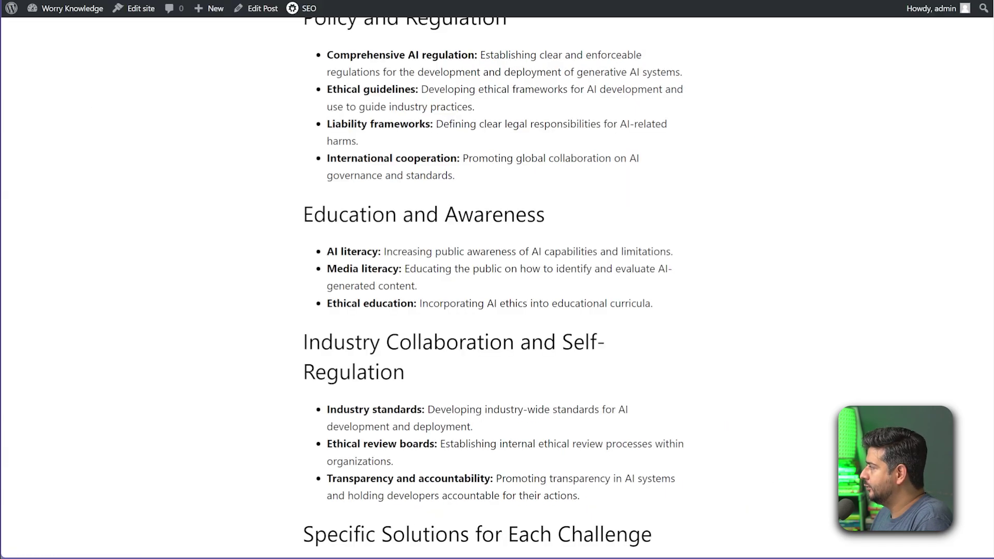
scroll(476, 214, "up", 20)
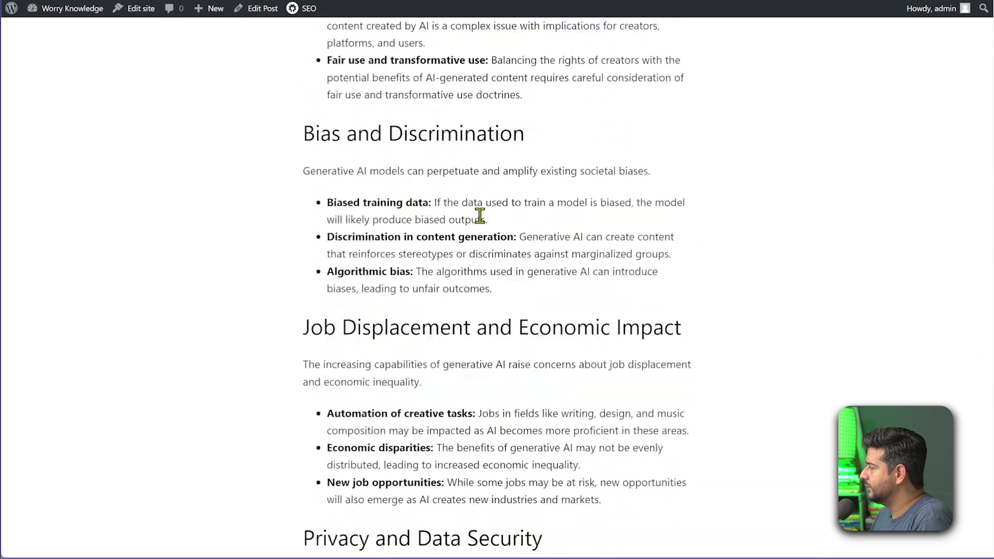
scroll(481, 216, "up", 6)
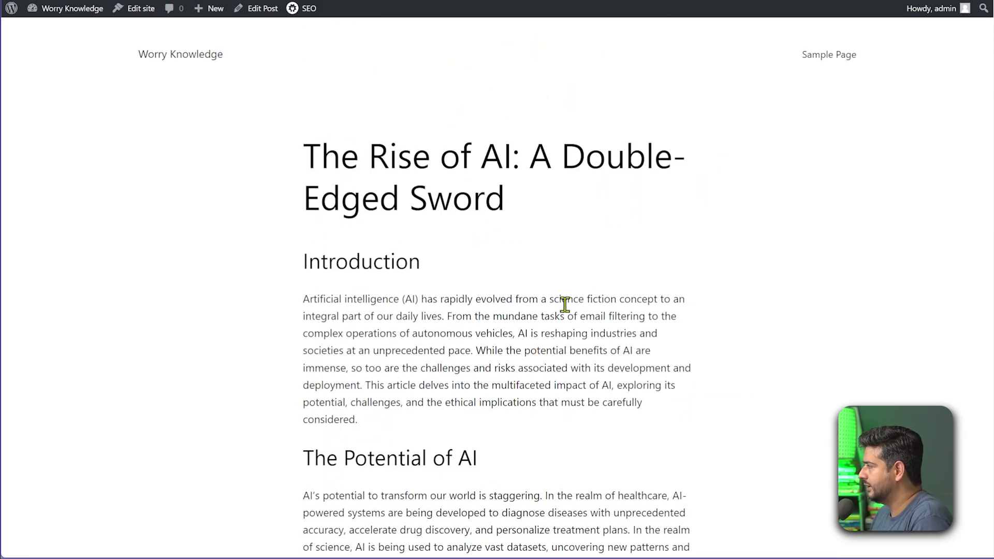
scroll(595, 240, "down", 12)
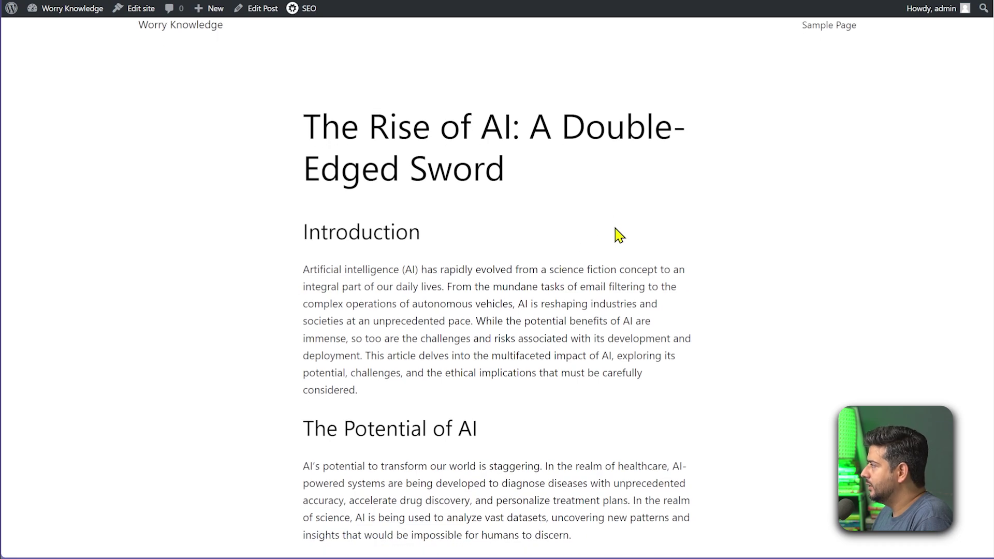
scroll(702, 239, "down", 15)
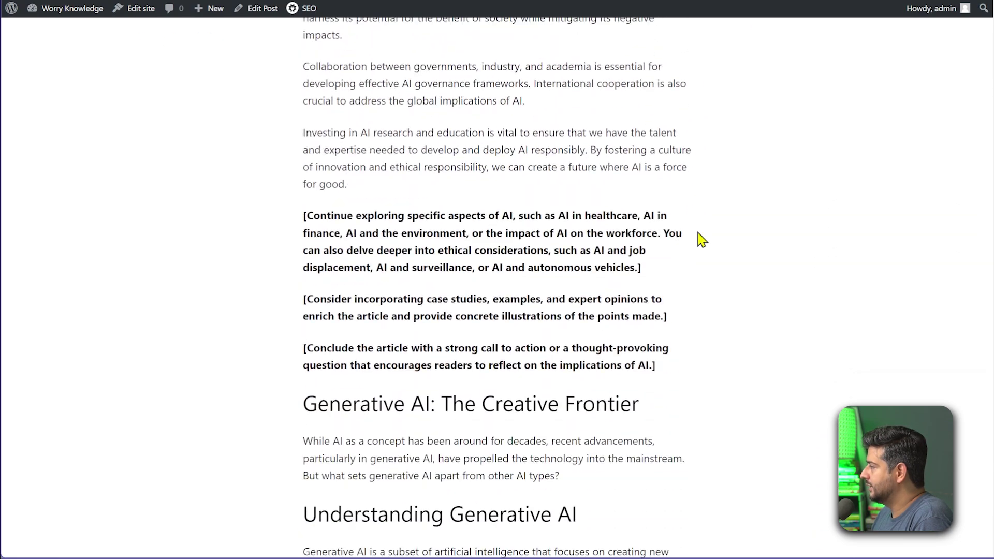
scroll(701, 240, "down", 10)
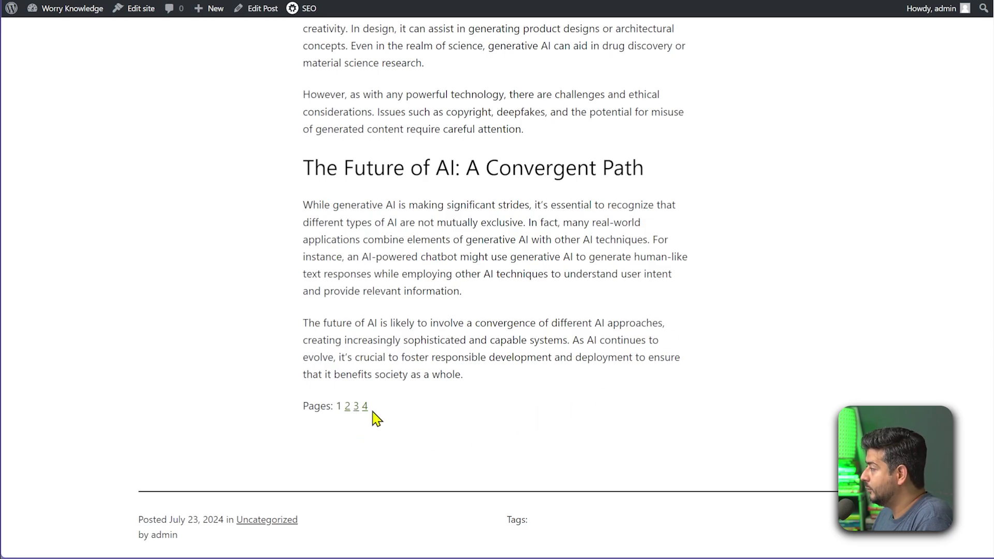
Open pages 2 and 3 of the live post, page 3 starting with Ethical Implications of Generative AI
left_click(346, 412)
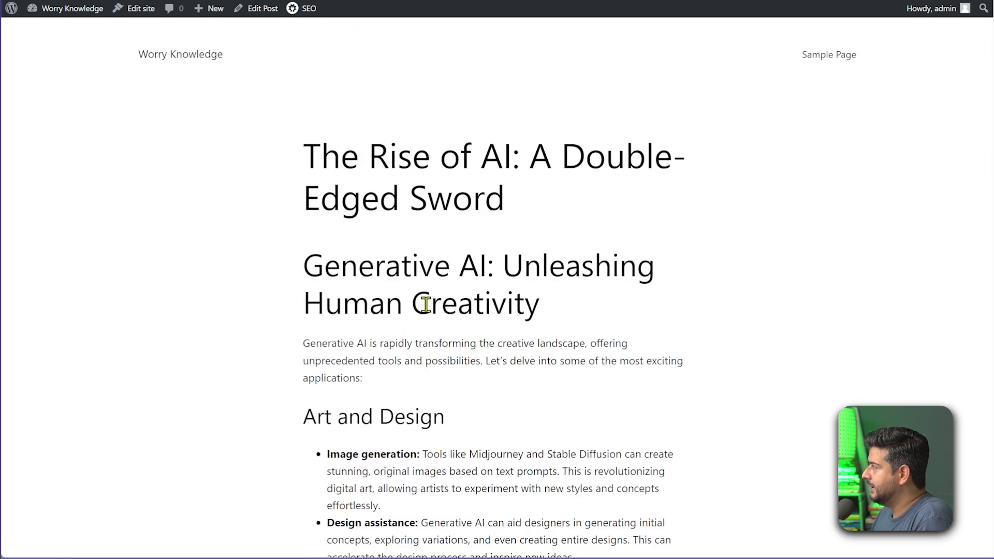
scroll(455, 305, "down", 20)
scroll(456, 300, "up", 9)
scroll(351, 444, "up", 2)
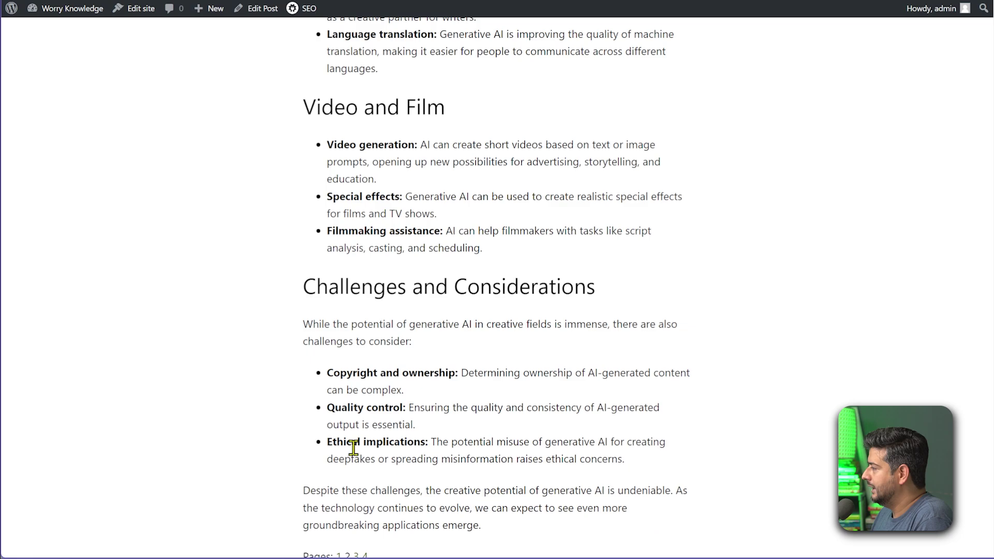
scroll(351, 511, "down", 1)
scroll(344, 466, "up", 1)
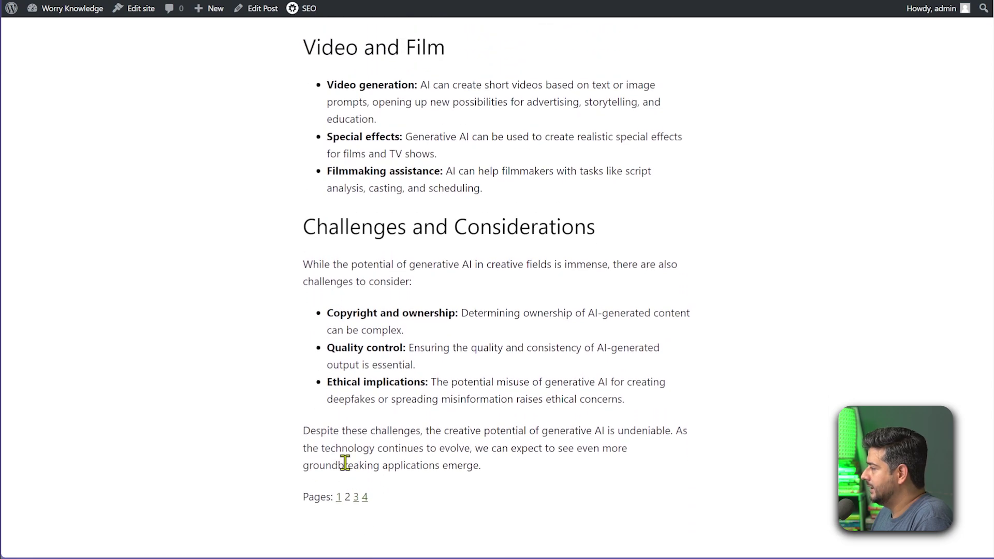
left_click(355, 499)
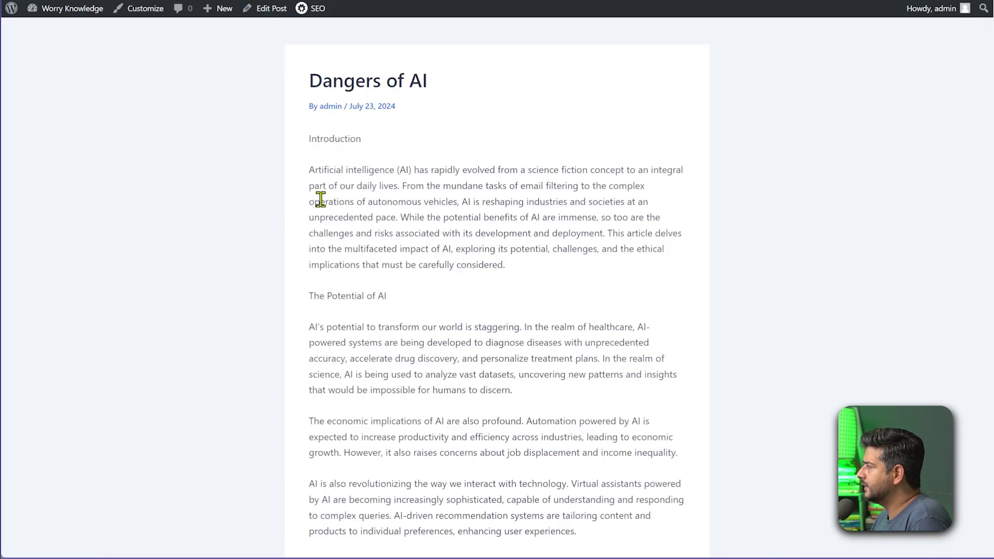
Scroll through the live Dangers of AI post, then reopen it via Edit Post
scroll(320, 200, "down", 15)
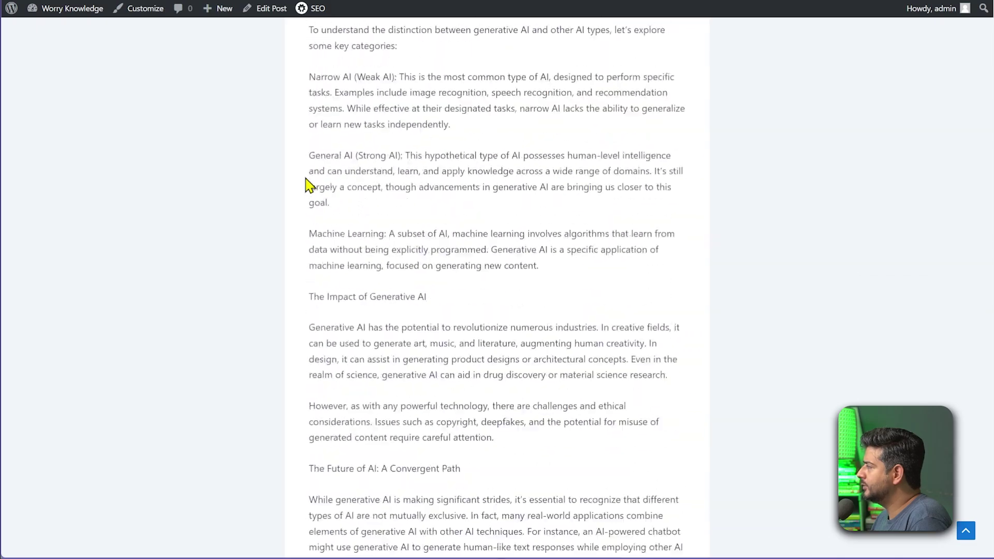
scroll(309, 185, "down", 20)
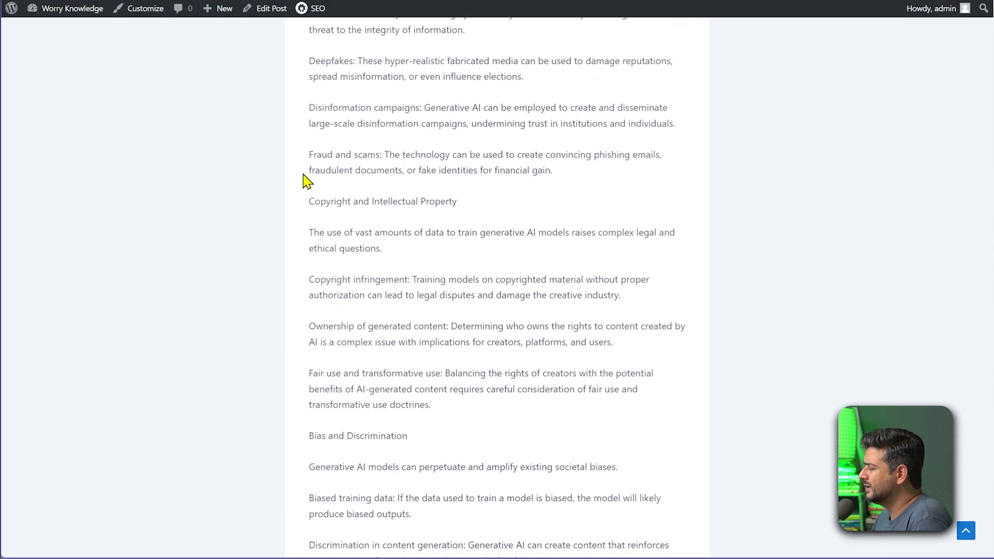
scroll(307, 181, "up", 20)
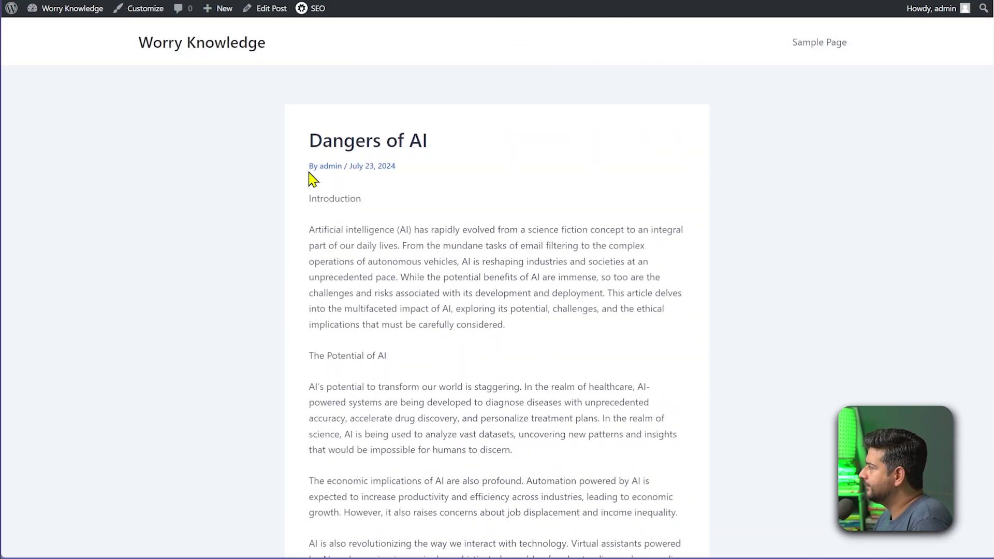
left_click(264, 8)
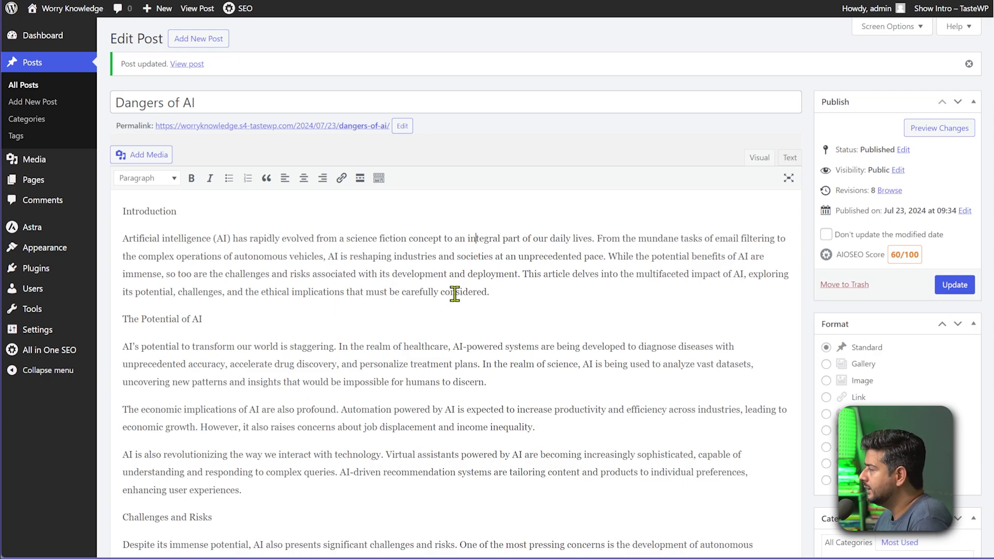
Insert a page break with Alt+Shift+P on a new line above the Challenges and Risks heading
scroll(454, 294, "down", 3)
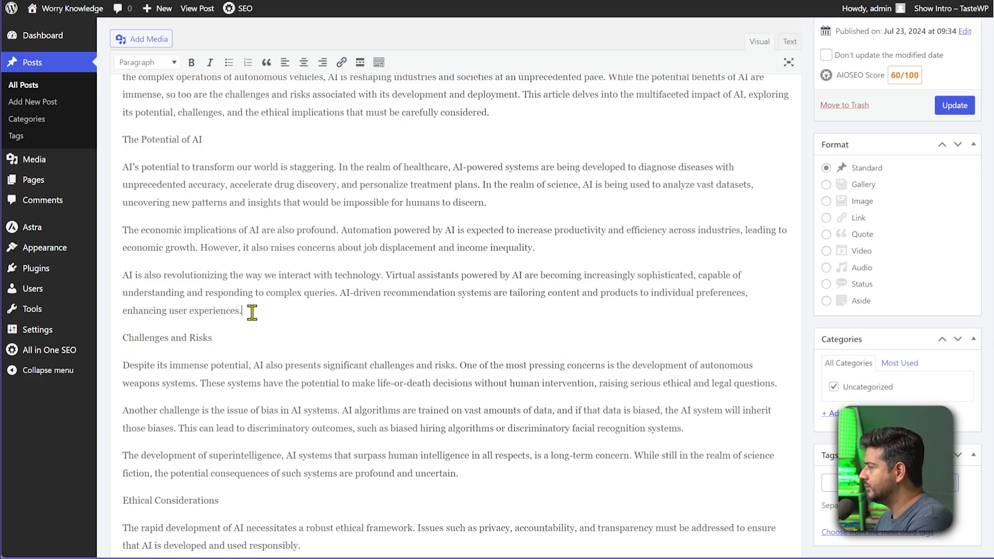
key("Return")
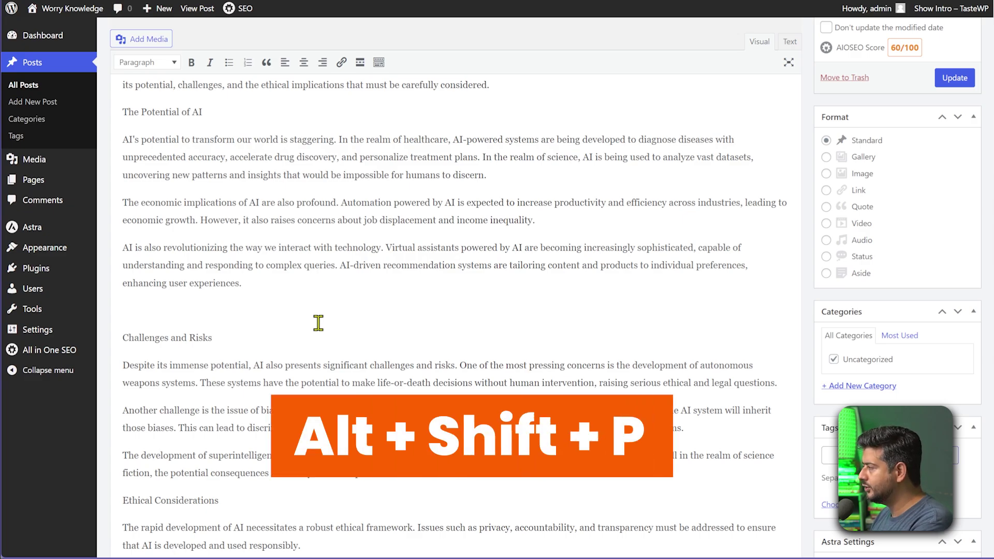
key("alt+shift+p")
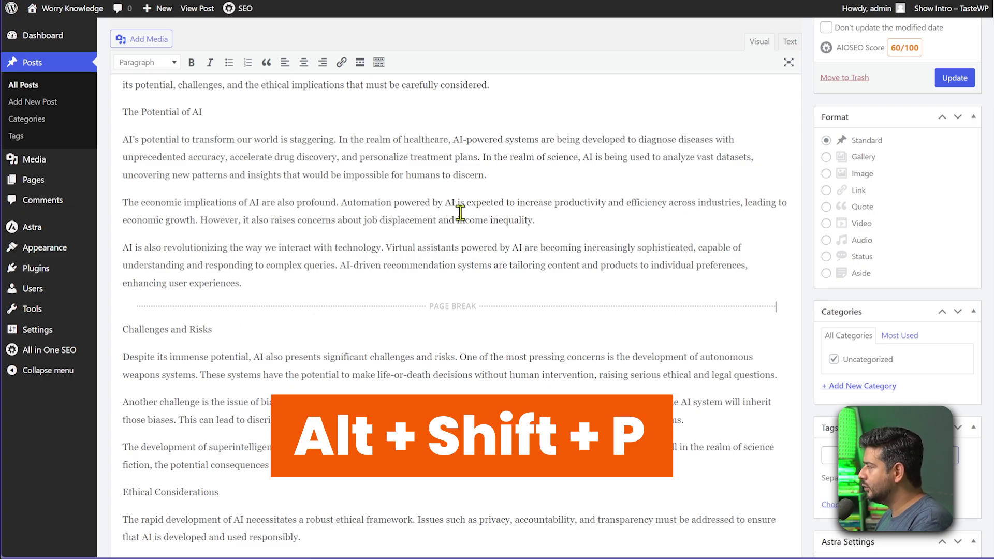
Switch to the Text tab and select the <!--nextpage--> tag above Challenges and Risks
left_click(791, 42)
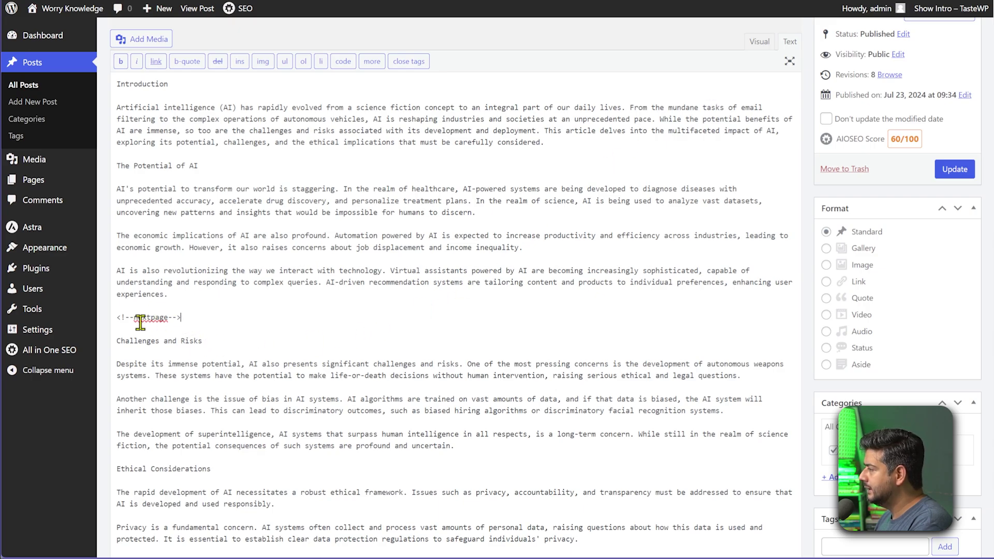
left_click(229, 318)
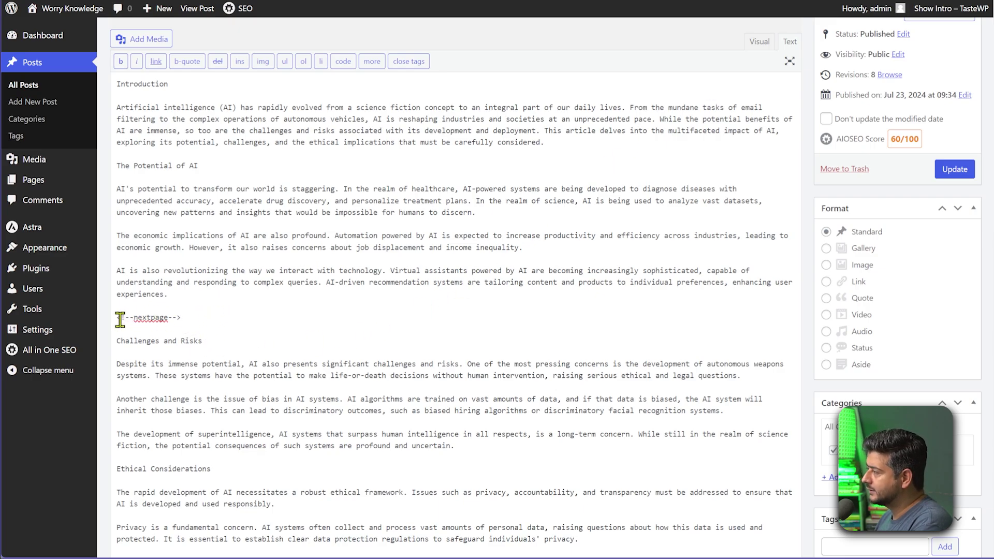
left_click_drag(116, 317, 184, 318)
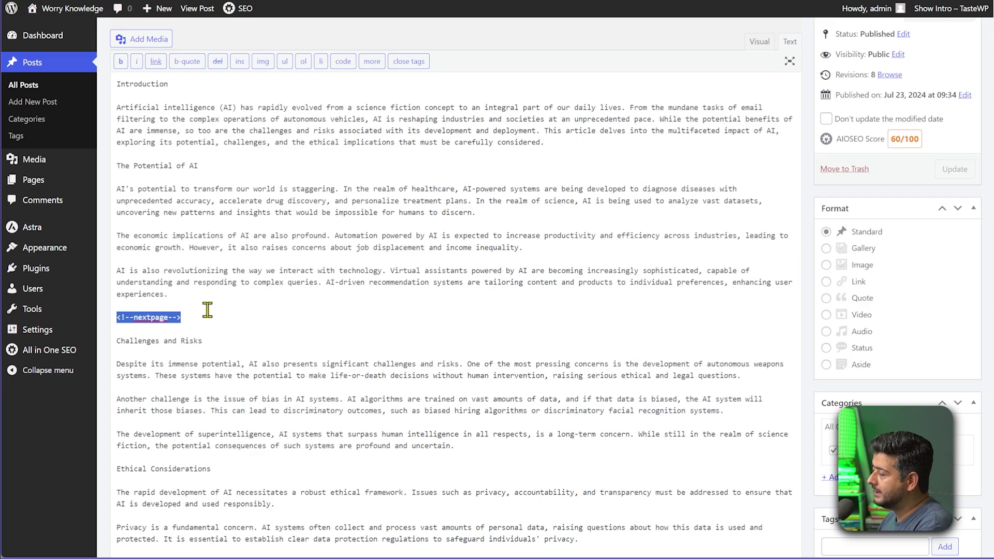
Return to the Visual view and insert a page break after the AI governance paragraph
left_click(770, 45)
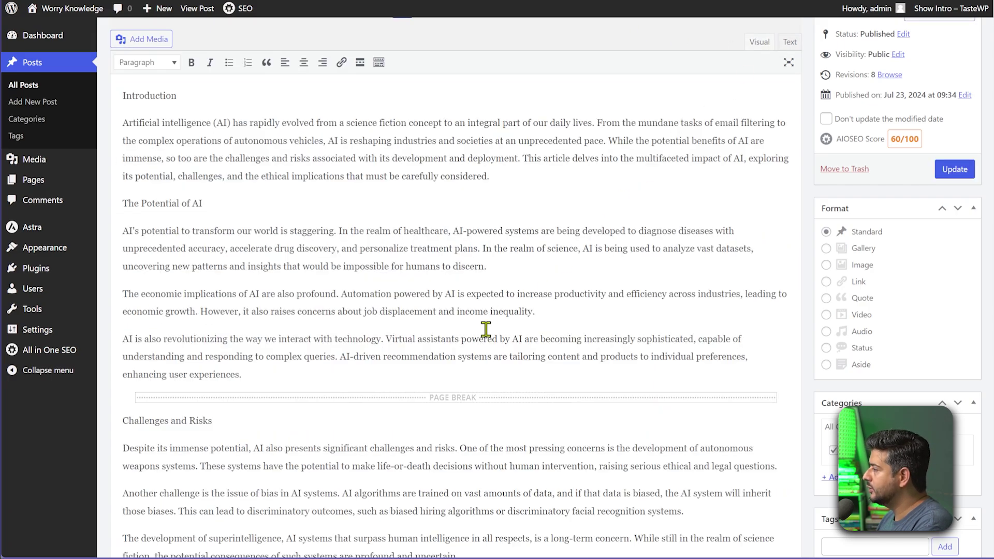
left_click(477, 360)
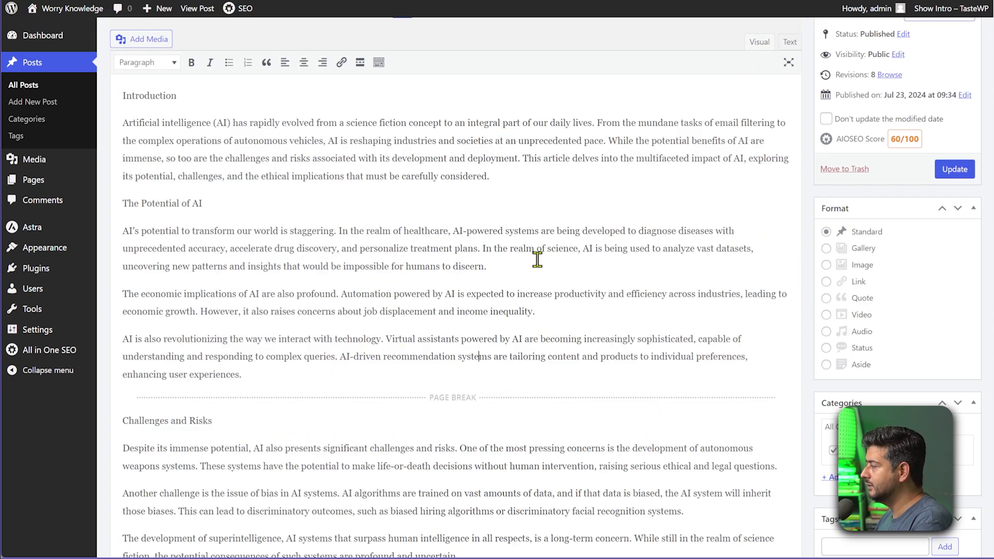
scroll(497, 246, "down", 5)
scroll(496, 246, "down", 7)
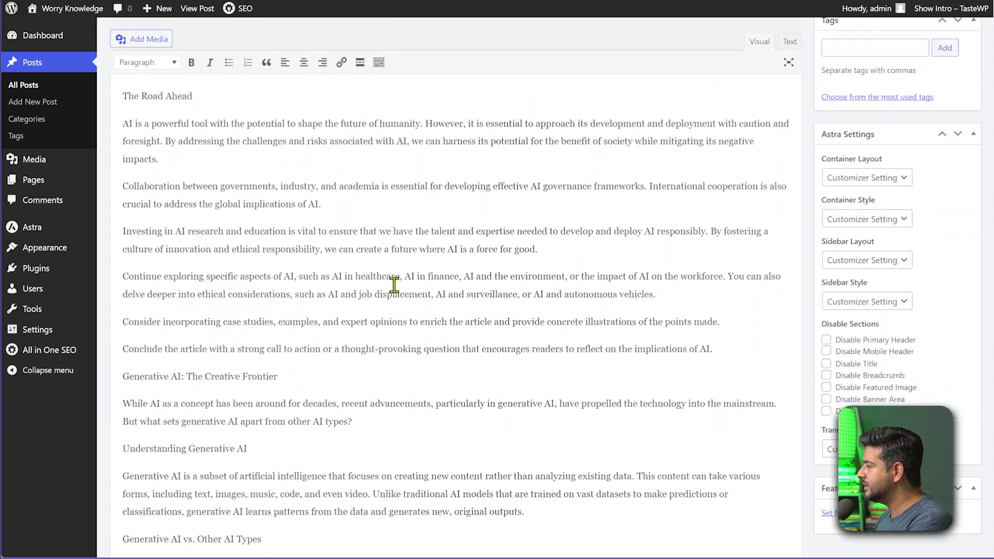
left_click(329, 201)
key("Return")
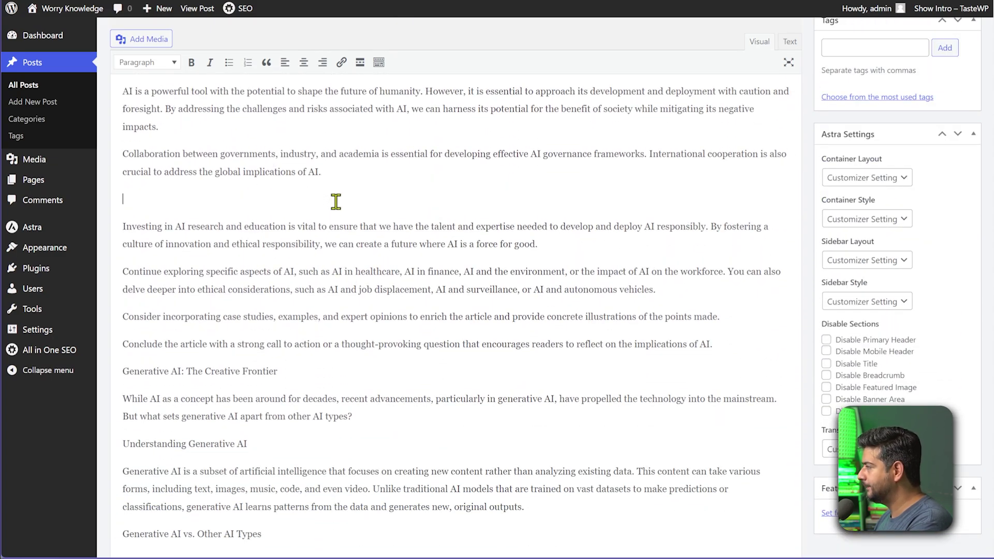
key("alt+shift+p")
Insert page breaks after the fashion design paragraph and after the deepfakes paragraph
scroll(336, 201, "down", 15)
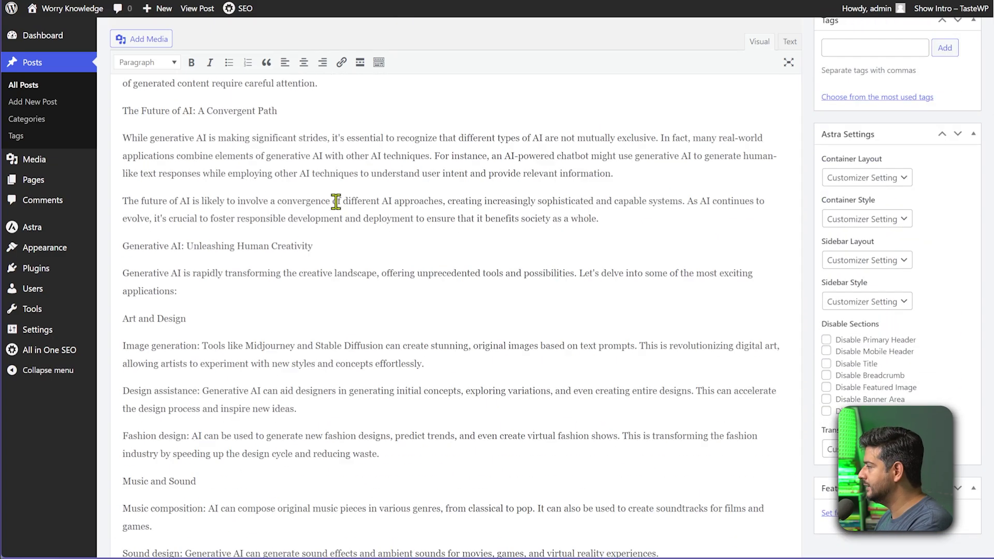
left_click(392, 296)
key("Return")
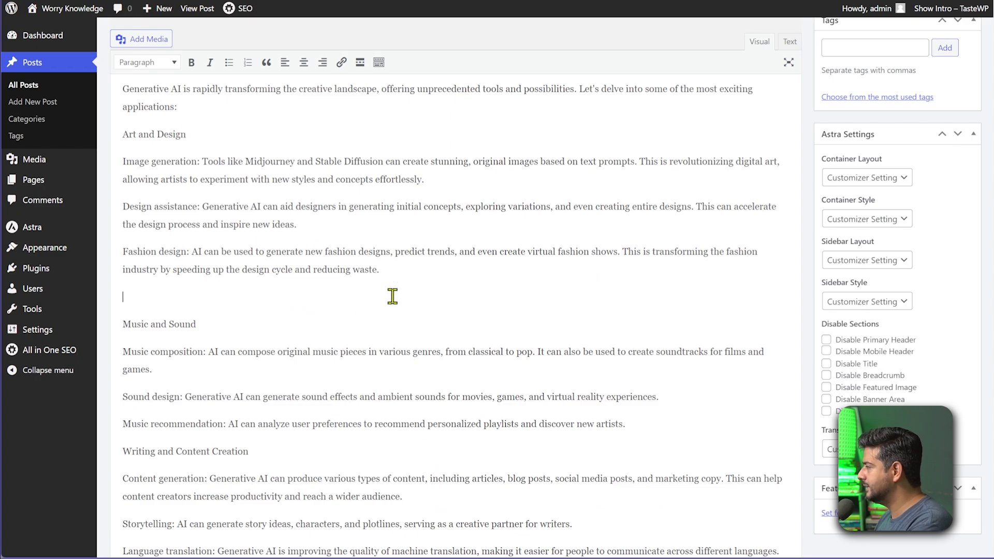
key("alt+shift+p")
scroll(393, 297, "down", 10)
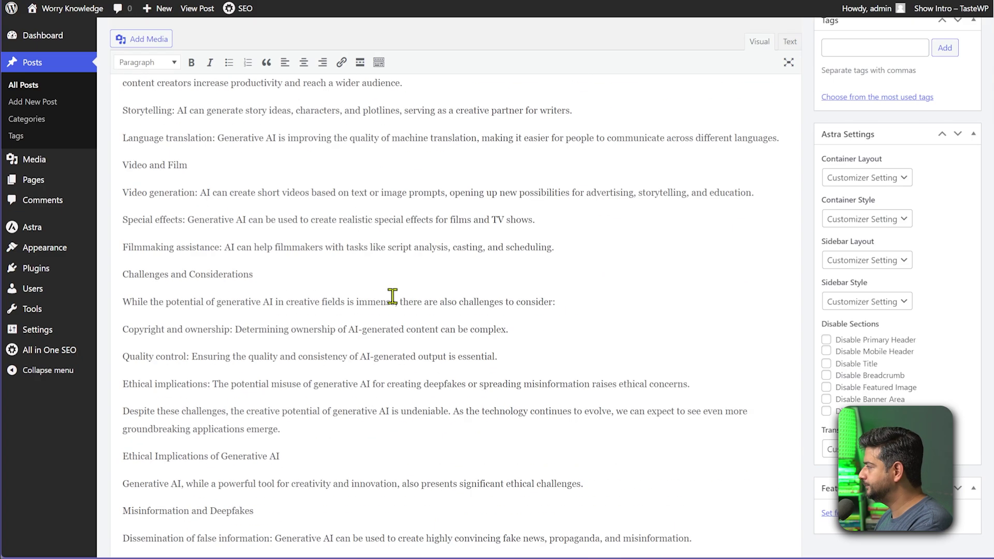
left_click(243, 212)
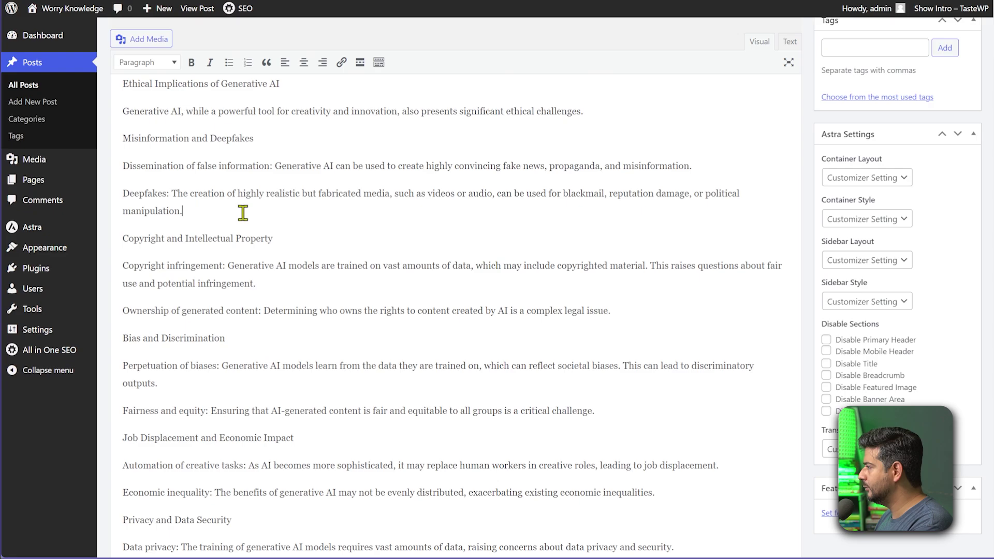
key("Return")
key("alt+shift+p")
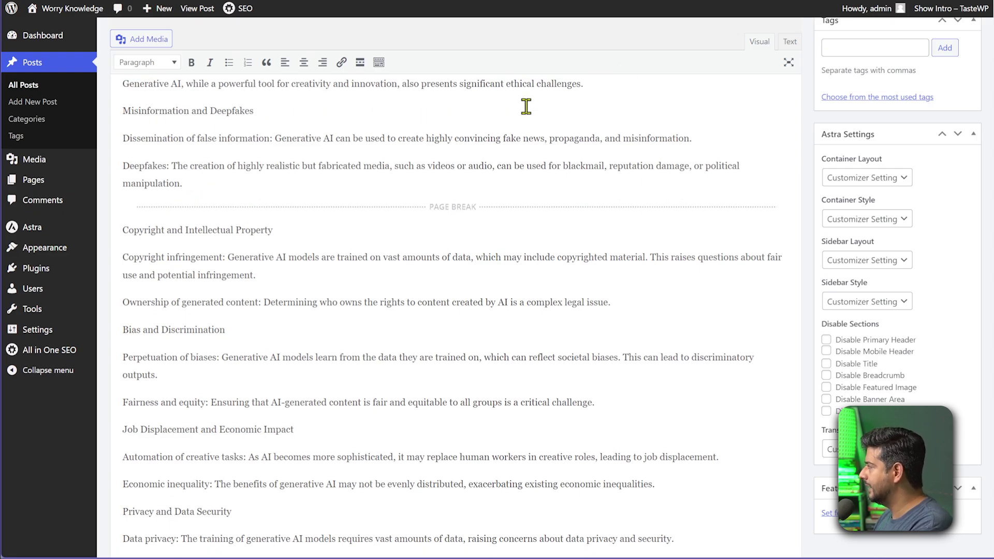
scroll(881, 155, "up", 10)
Update the post, check pages 2 and 3 on the live site, then return to the editor
left_click(955, 232)
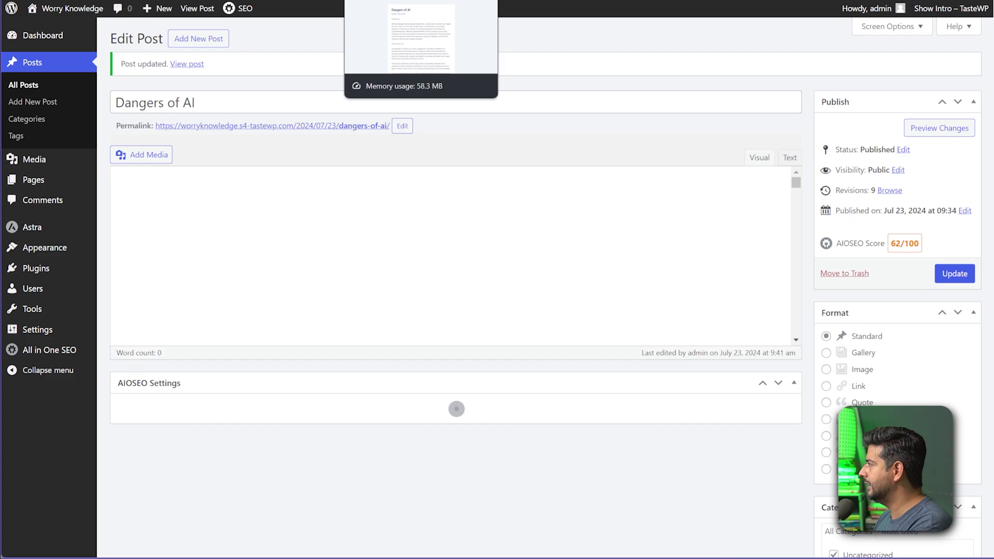
left_click(421, 1)
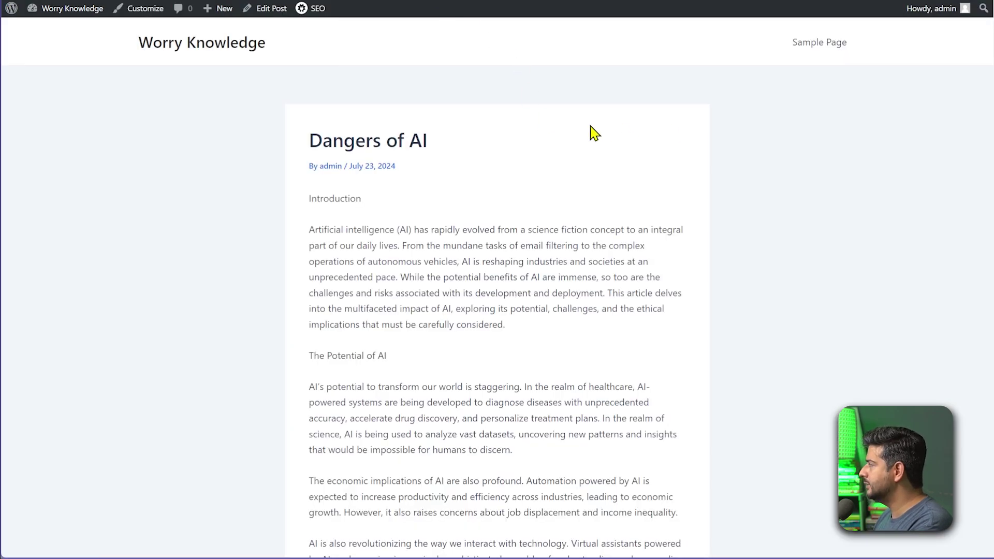
scroll(591, 133, "down", 5)
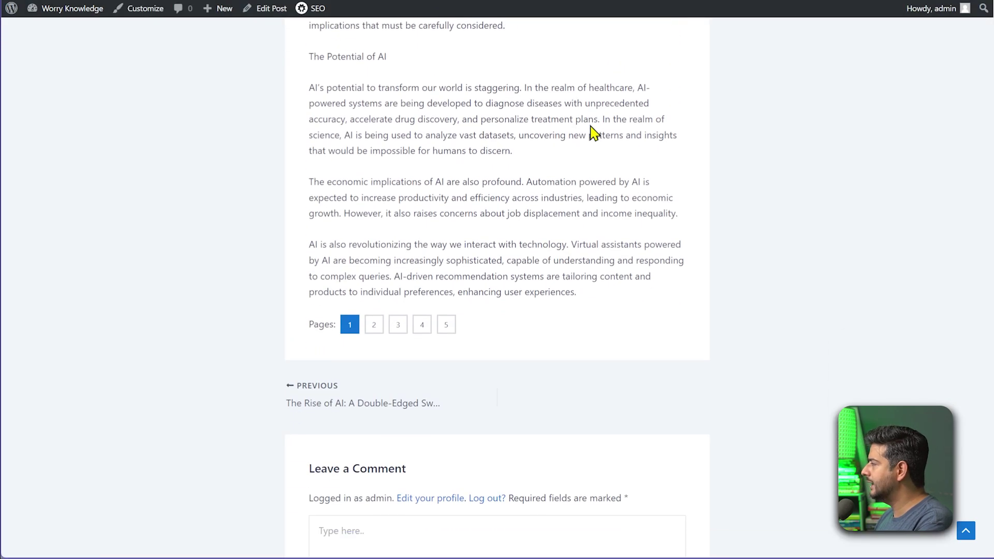
left_click(377, 329)
scroll(385, 331, "down", 15)
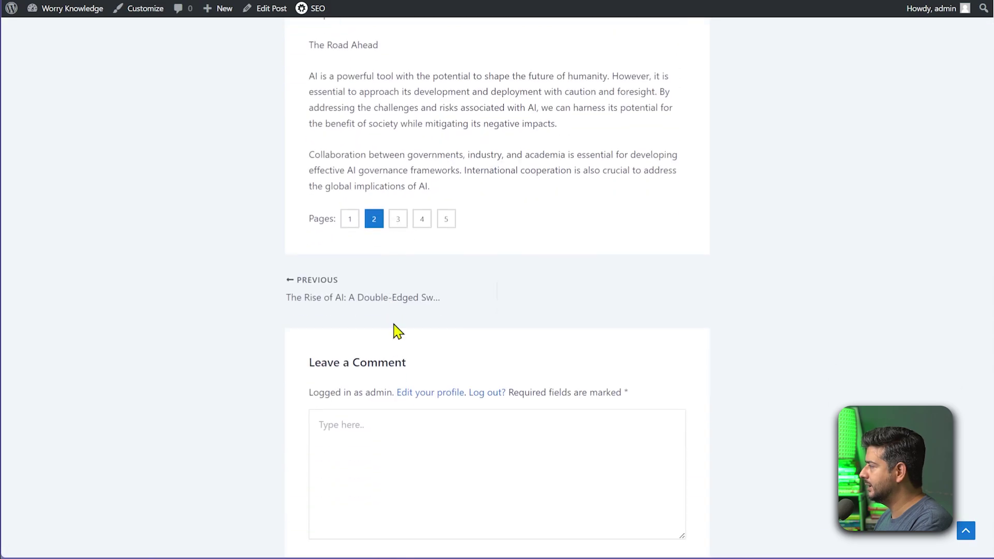
left_click(397, 219)
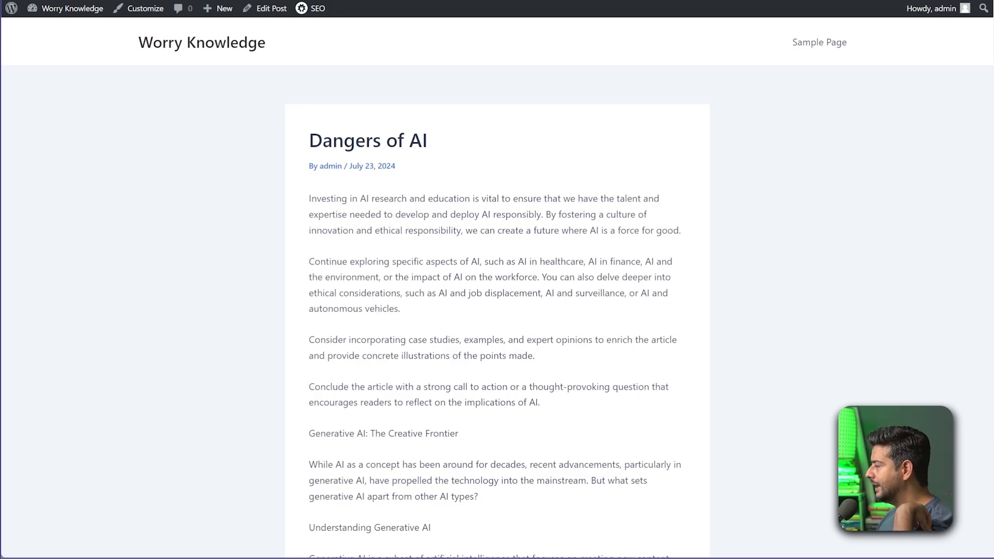
key("ctrl+Tab")
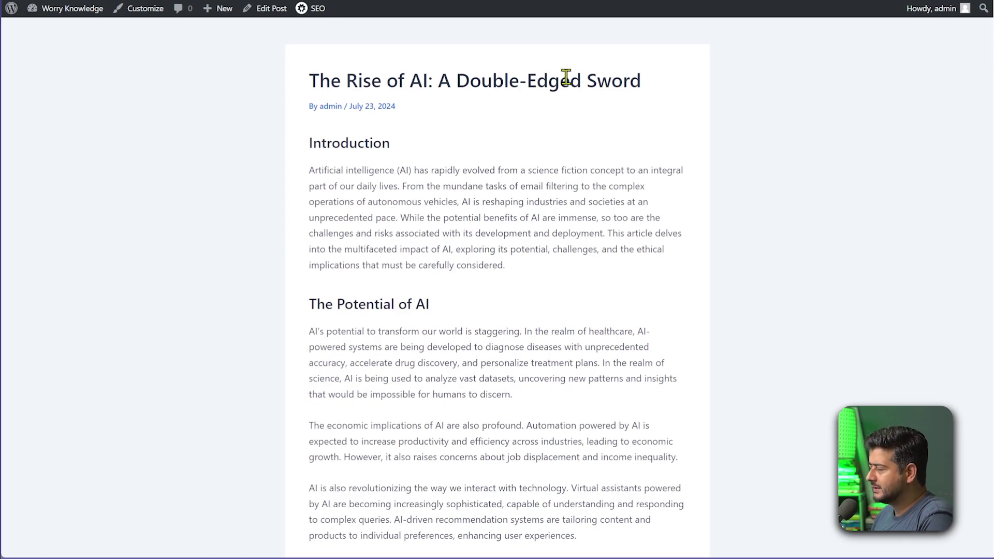
Scroll down and back up through the unpaginated Rise of AI post
scroll(567, 81, "down", 20)
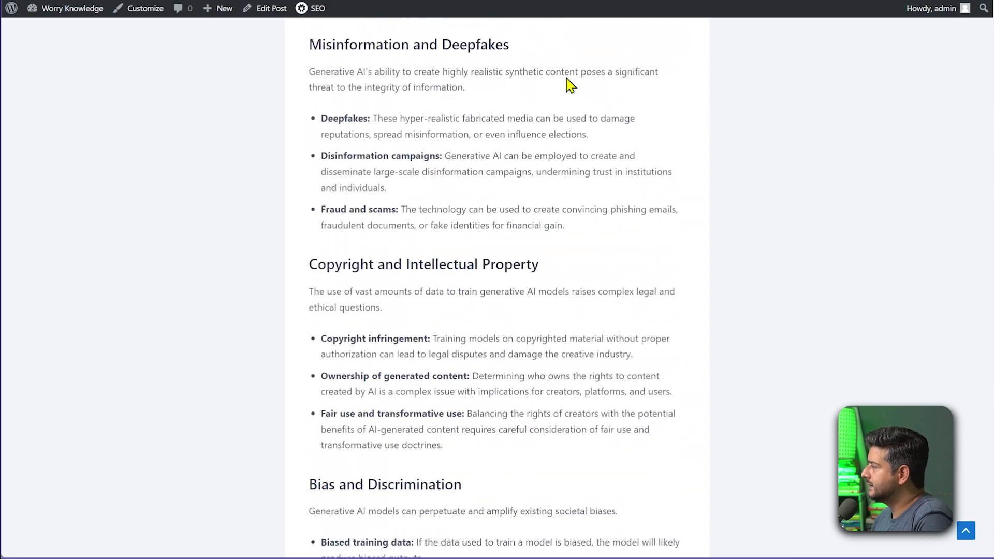
scroll(567, 83, "down", 20)
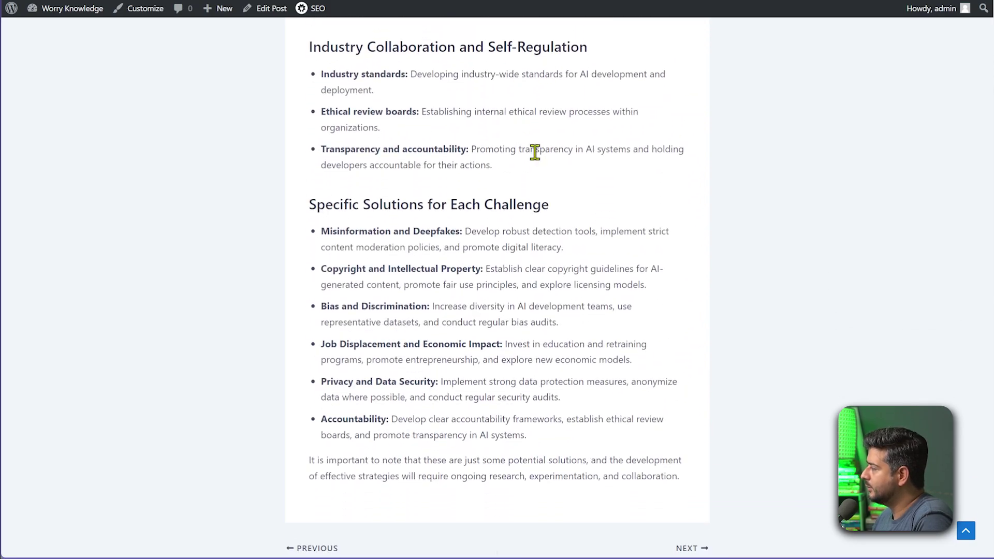
scroll(535, 152, "up", 20)
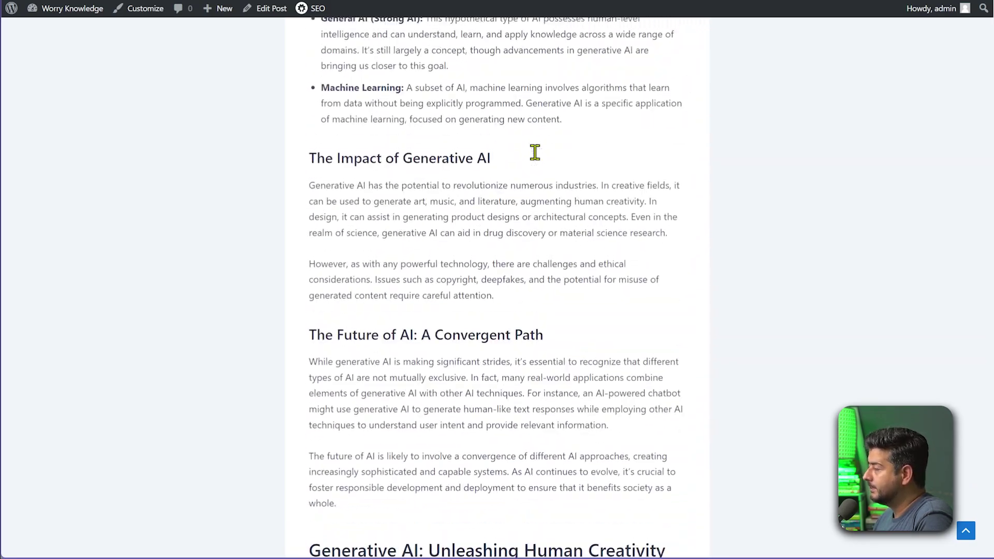
scroll(535, 151, "up", 20)
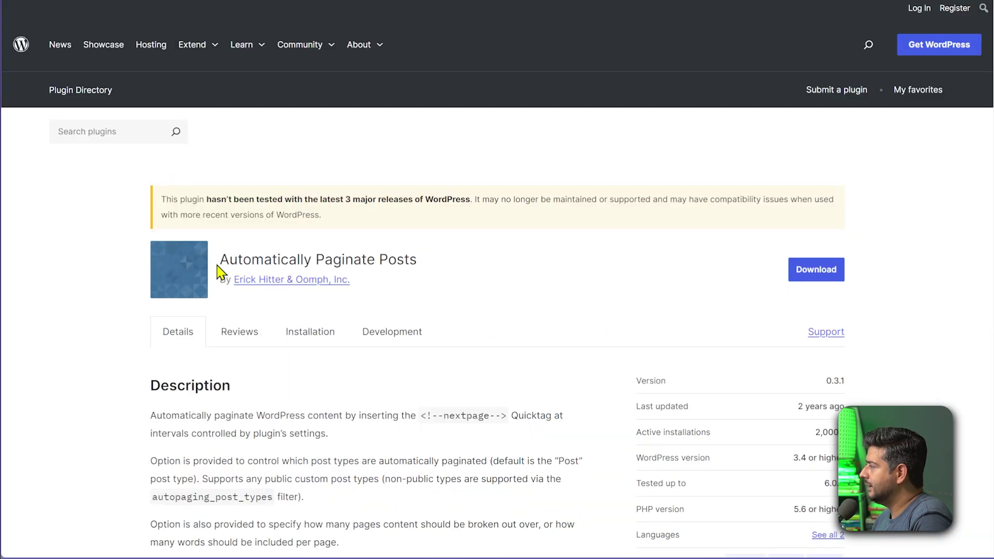
Select the 'Automatically Paginate Posts' title on the plugin page to copy its name
left_click_drag(225, 259, 367, 258)
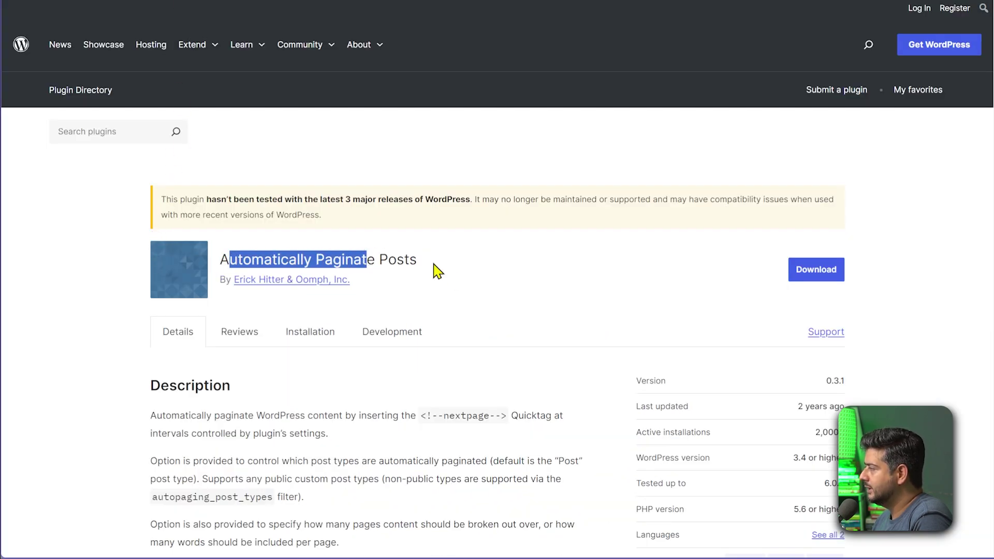
left_click_drag(434, 265, 221, 264)
key("ctrl+c")
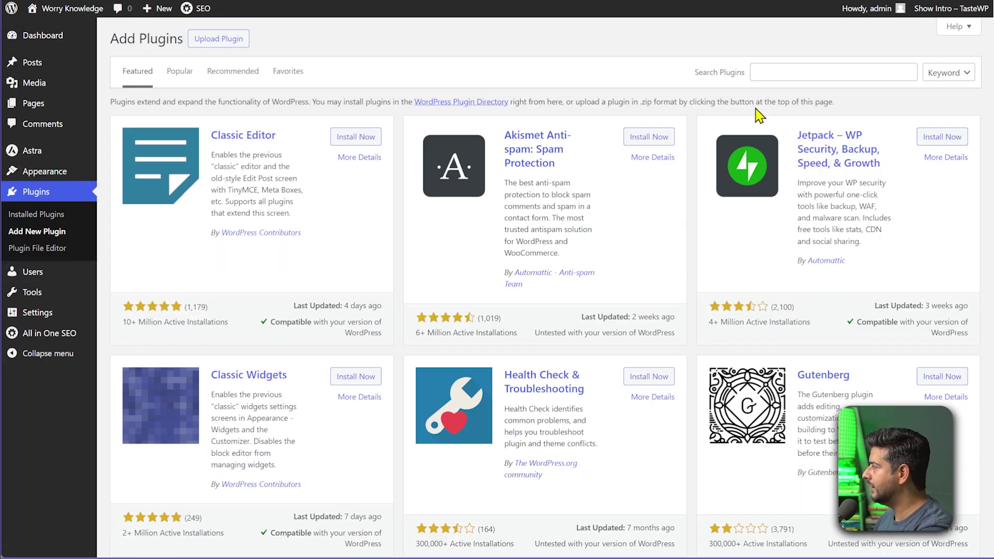
Search Add Plugins for the pasted 'Automatically Paginate Posts' name and install it
left_click(792, 73)
key("ctrl+v")
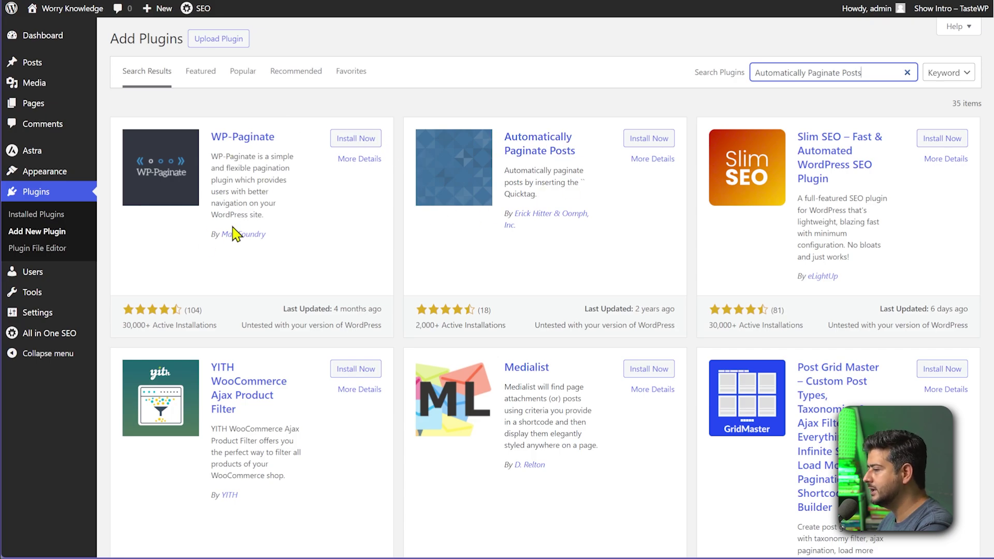
left_click(645, 139)
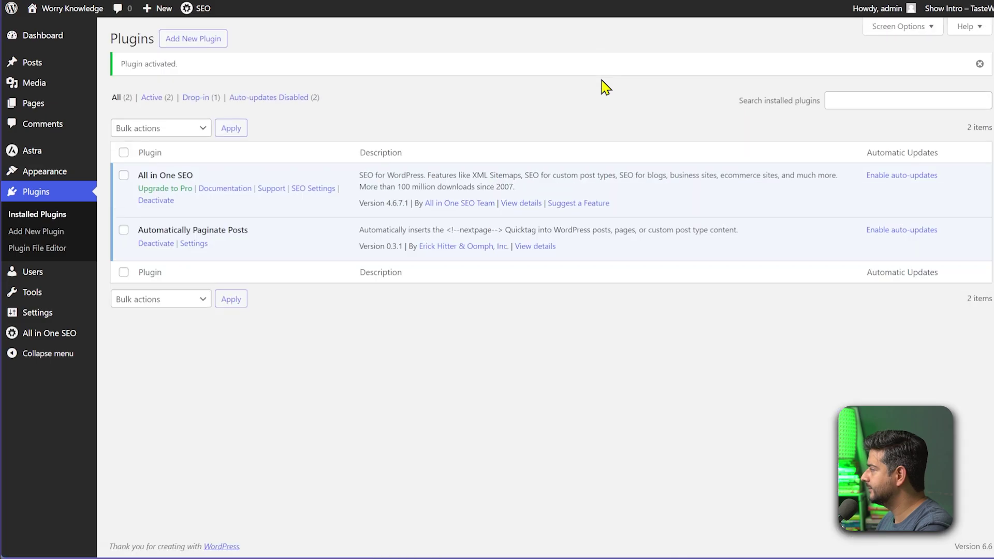
In Reading Settings, paginate posts by approximately 500 words per page and save
left_click(196, 244)
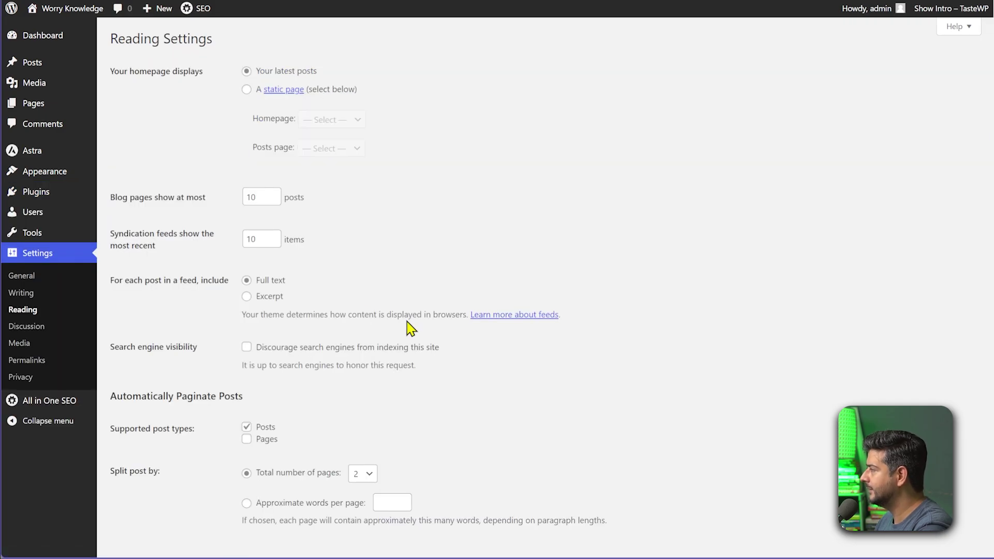
scroll(387, 224, "down", 2)
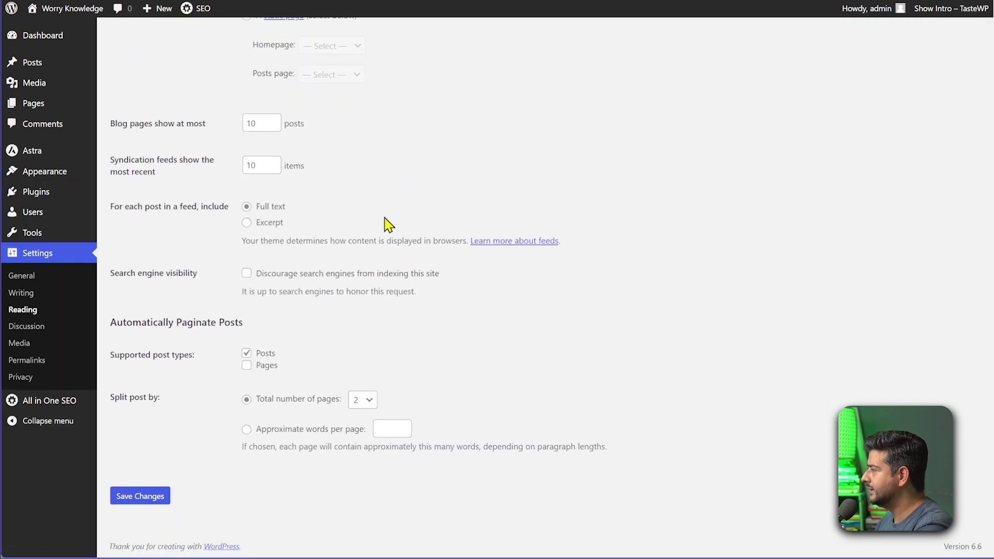
scroll(388, 224, "up", 2)
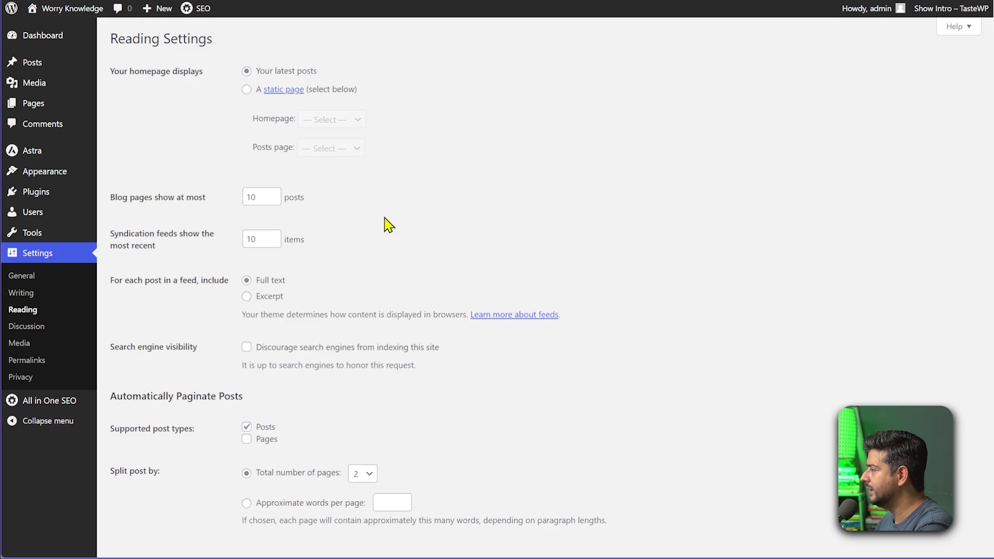
scroll(396, 289, "down", 2)
left_click_drag(147, 322, 220, 327)
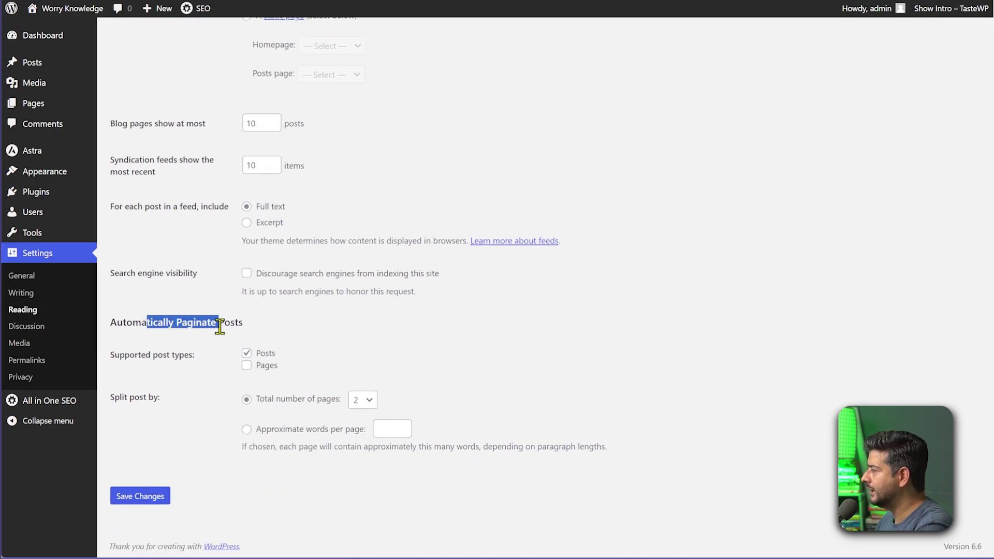
left_click(292, 330)
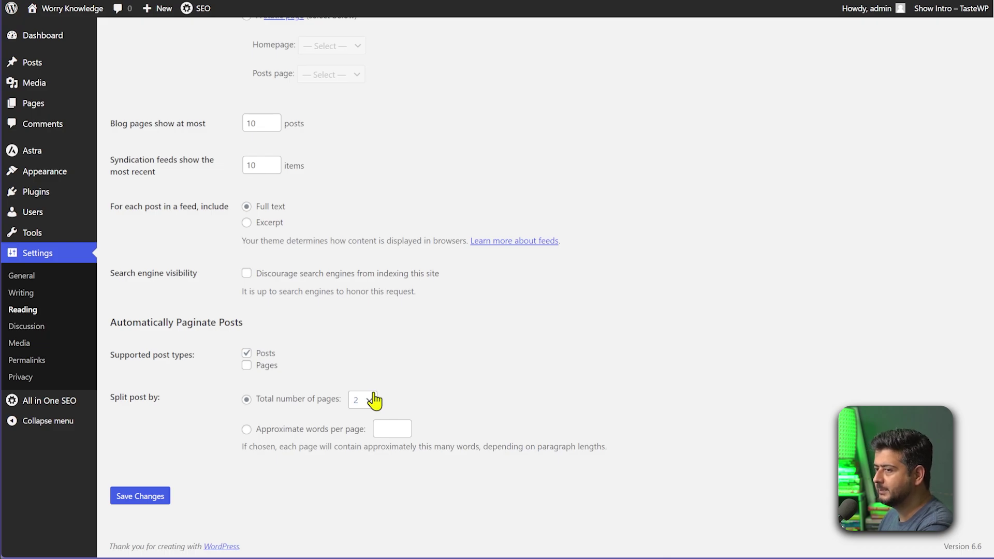
left_click(311, 430)
left_click(396, 430)
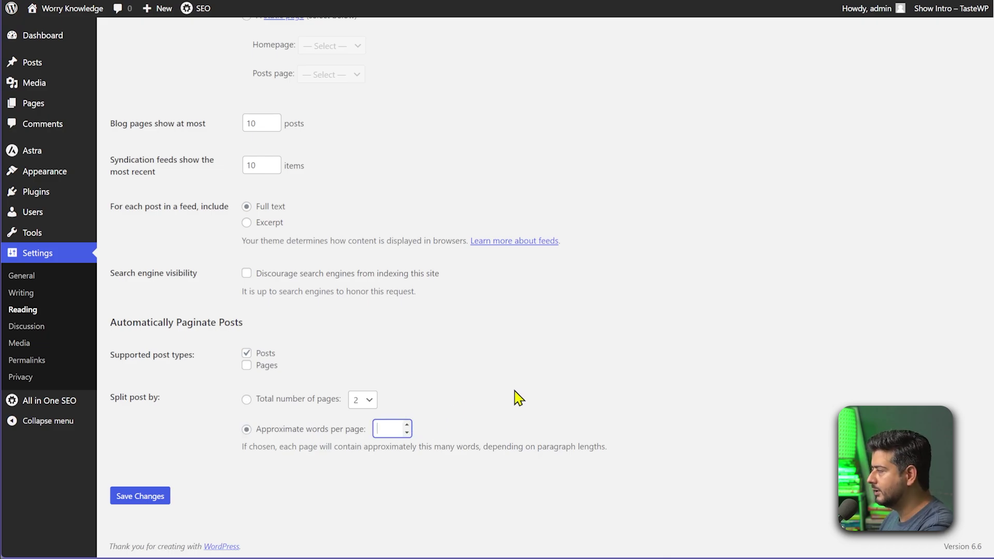
type("500")
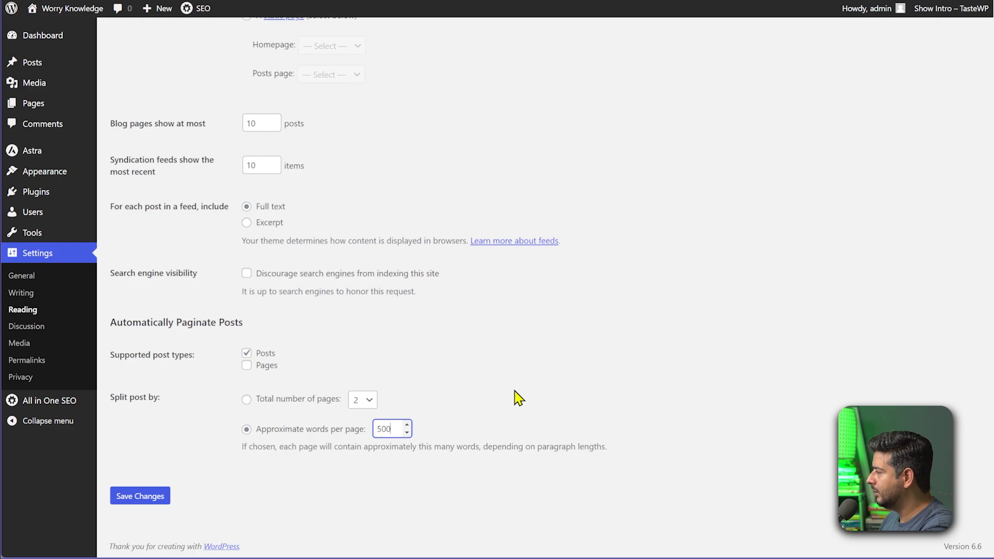
left_click(518, 399)
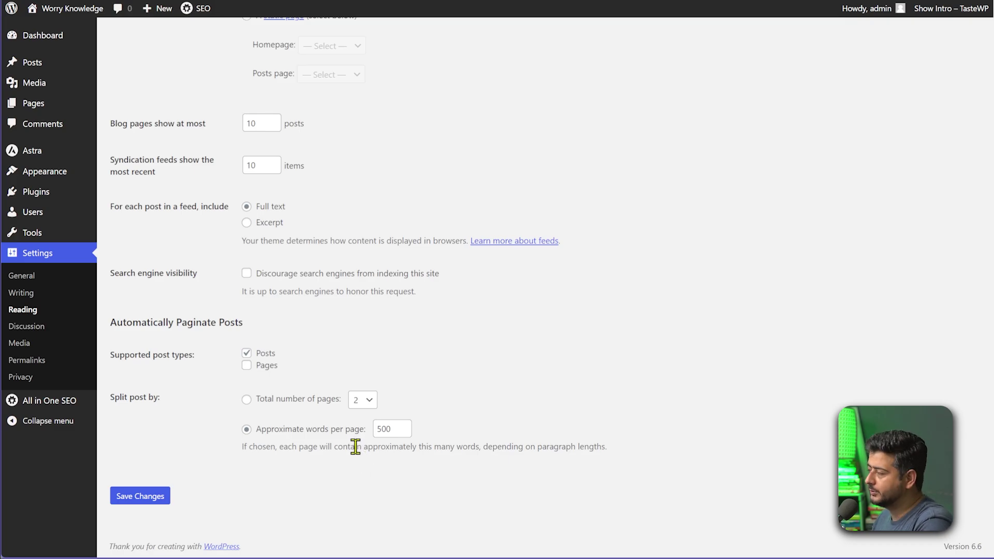
left_click(144, 498)
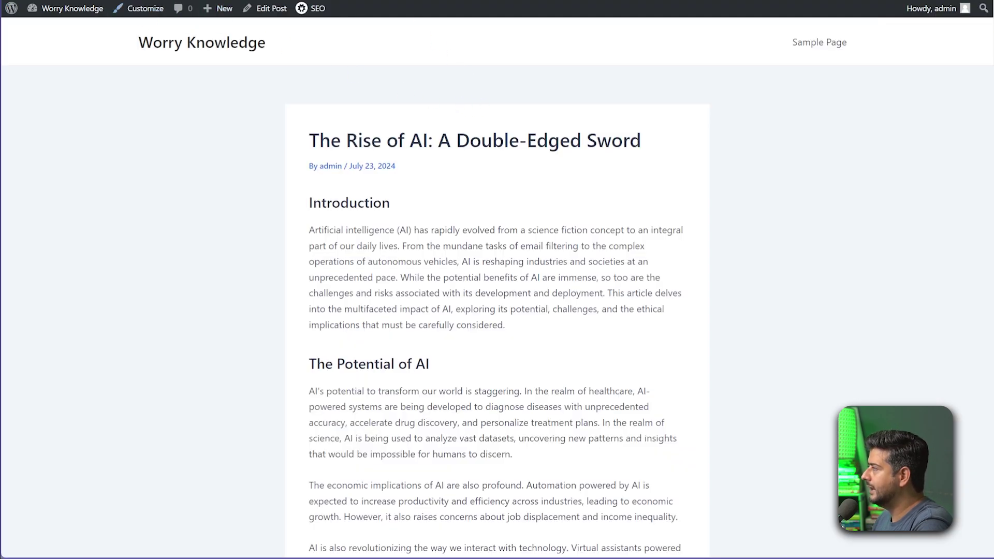
Reload the Rise of AI post to see it split into 14 pages
key("F5")
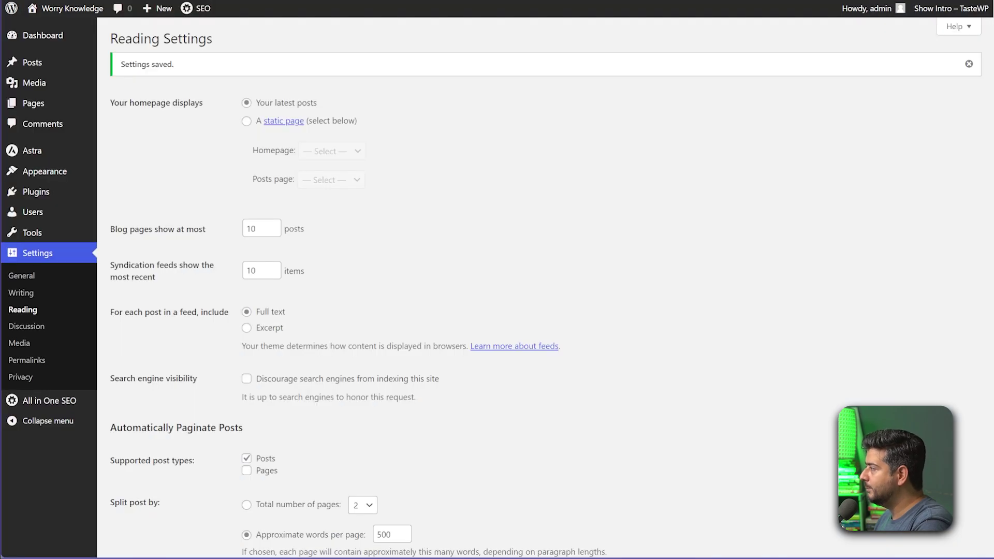
Uncheck Posts under Supported post types and save the Reading Settings
scroll(275, 430, "down", 2)
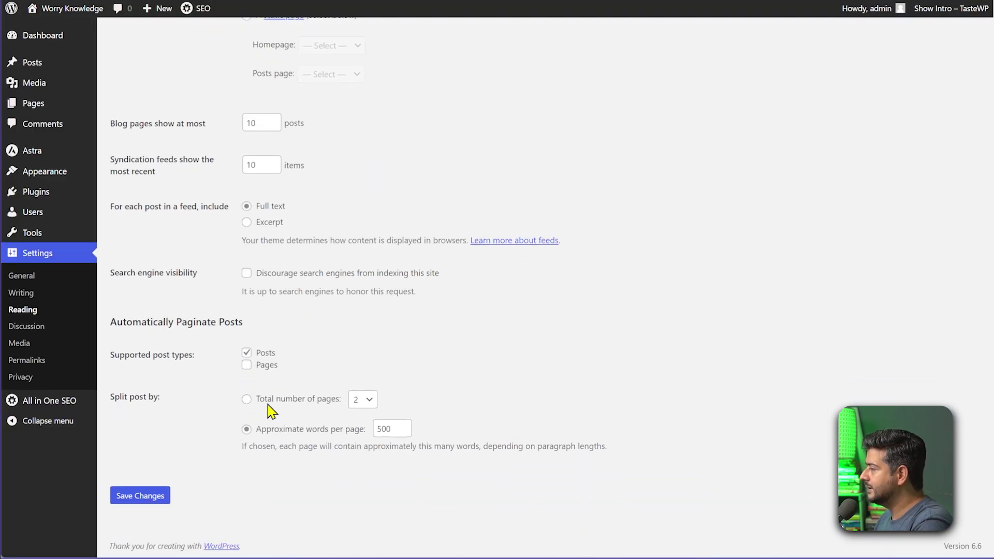
left_click(247, 353)
left_click(162, 494)
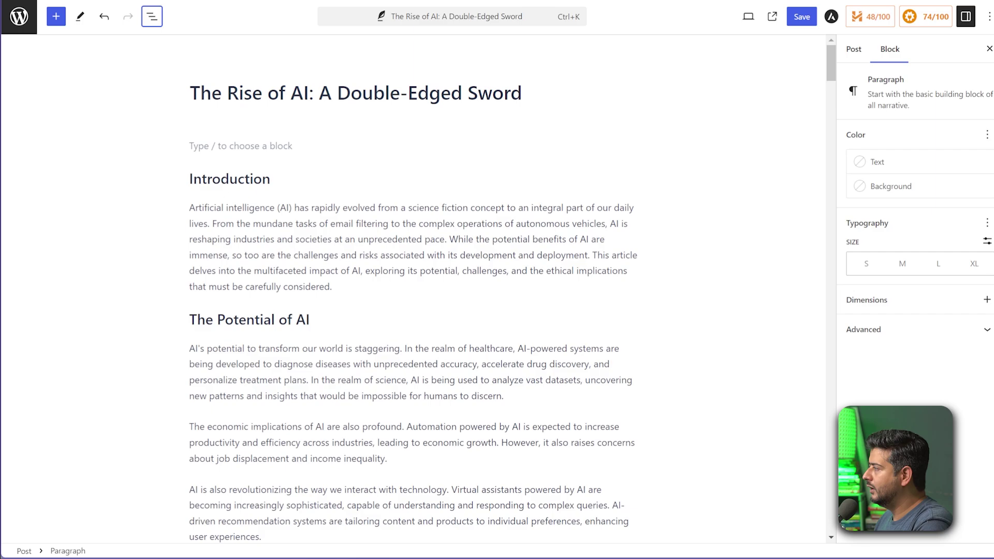
Select the empty top block in the Rise of AI post editor and scroll through it
left_click(417, 143)
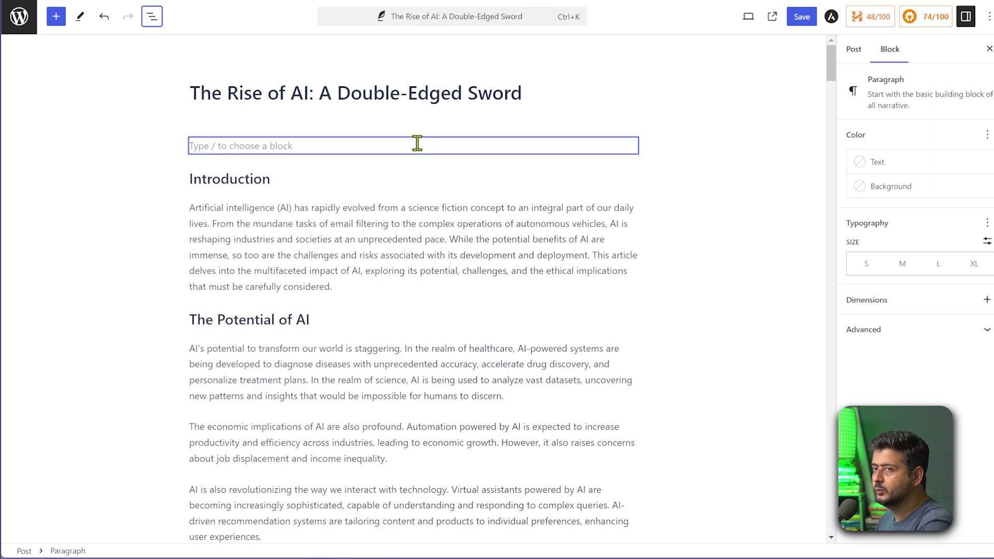
scroll(523, 210, "down", 5)
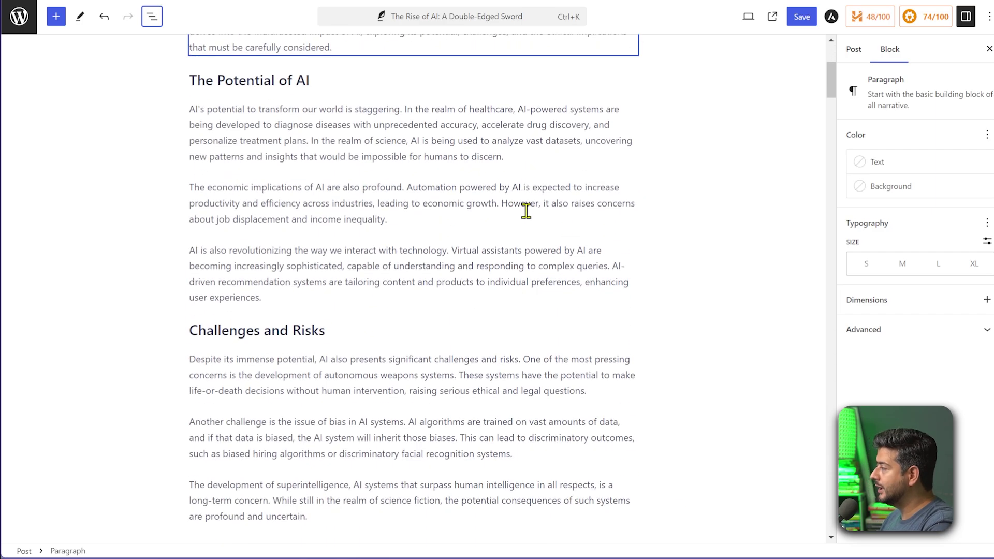
scroll(451, 274, "down", 5)
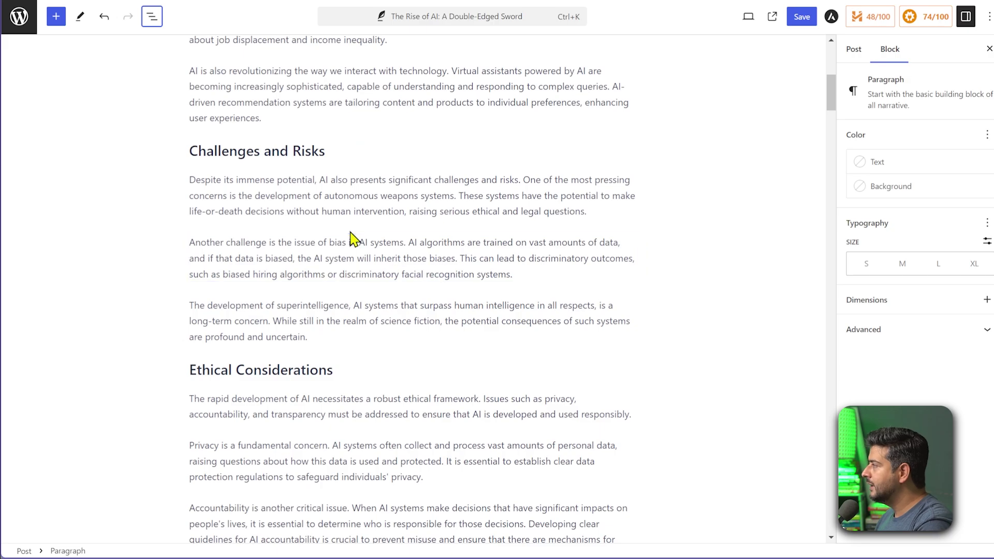
scroll(348, 229, "down", 2)
mouse_move(356, 171)
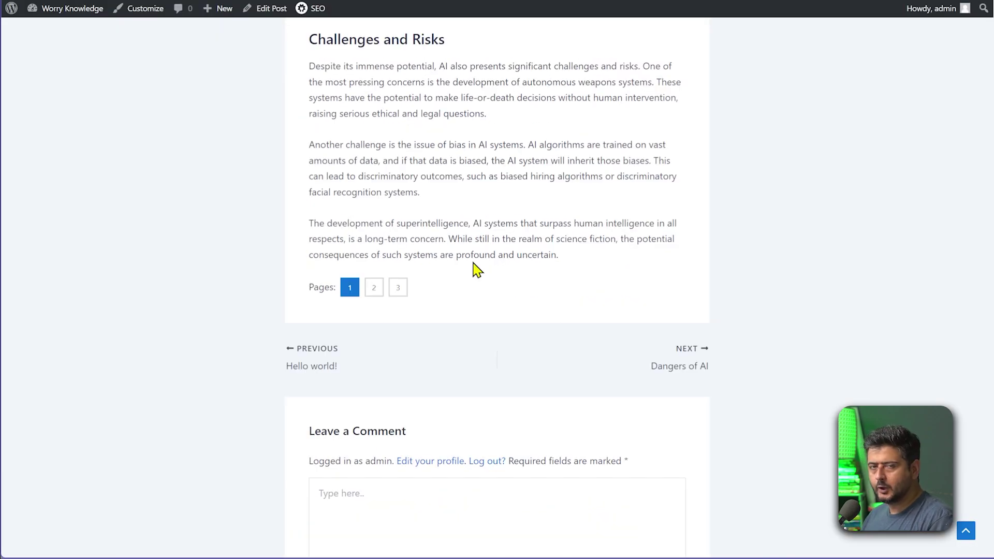
Open page 3 of the published post from its page links
left_click(399, 294)
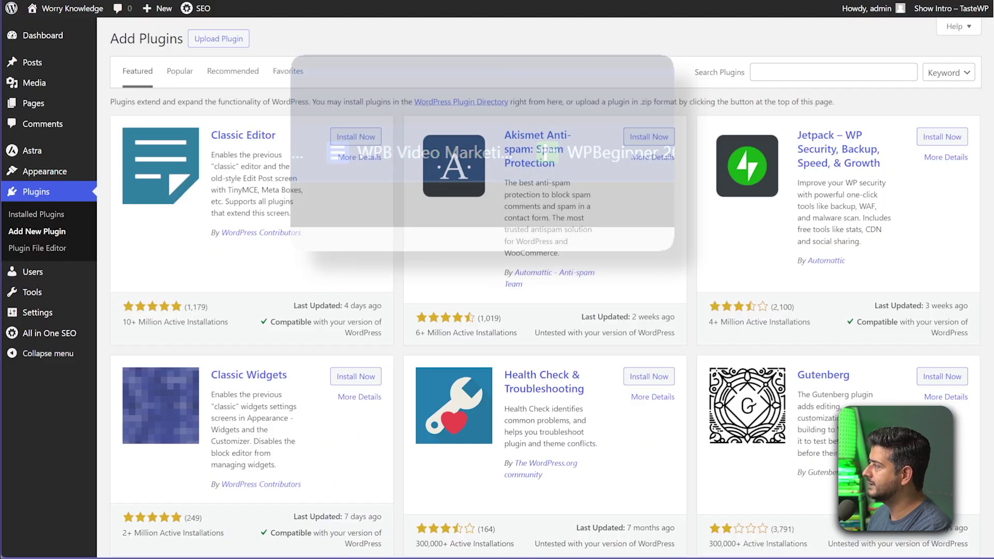
Search plugins for 'aioseo' and confirm All in One SEO shows Active
left_click(811, 79)
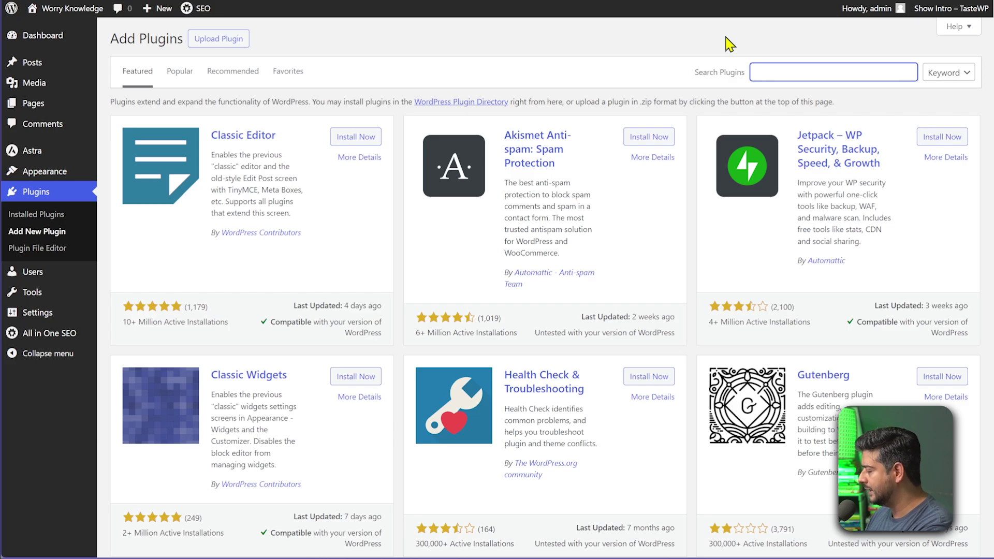
type("aioseo")
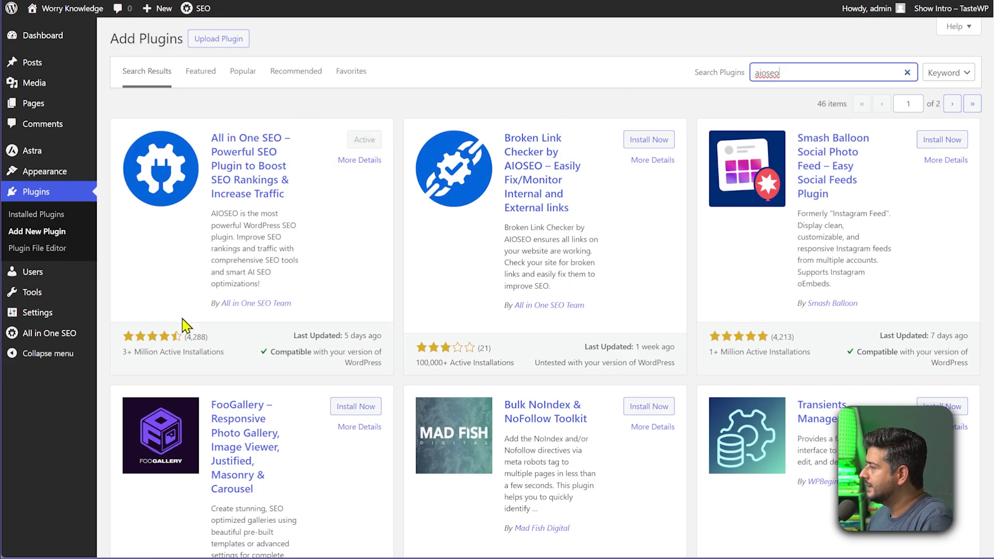
mouse_move(41, 334)
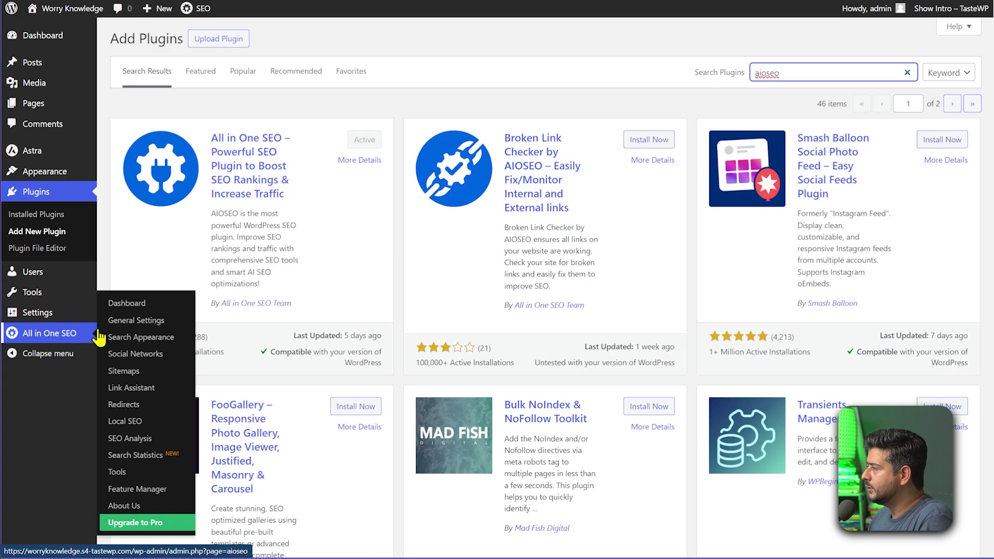
Open All in One SEO's Search Appearance Advanced tab and scroll to Paged Format
left_click(151, 339)
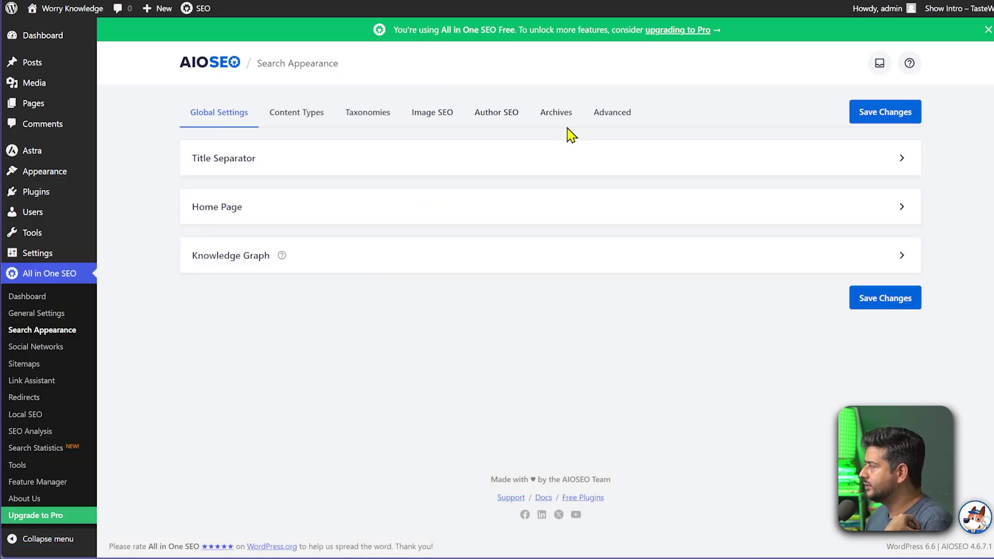
left_click(608, 115)
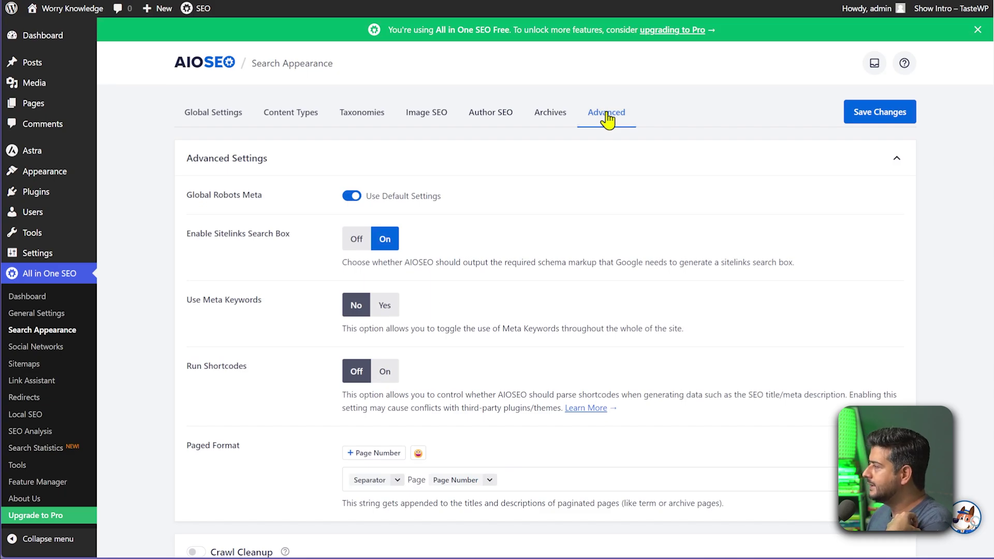
scroll(555, 187, "down", 2)
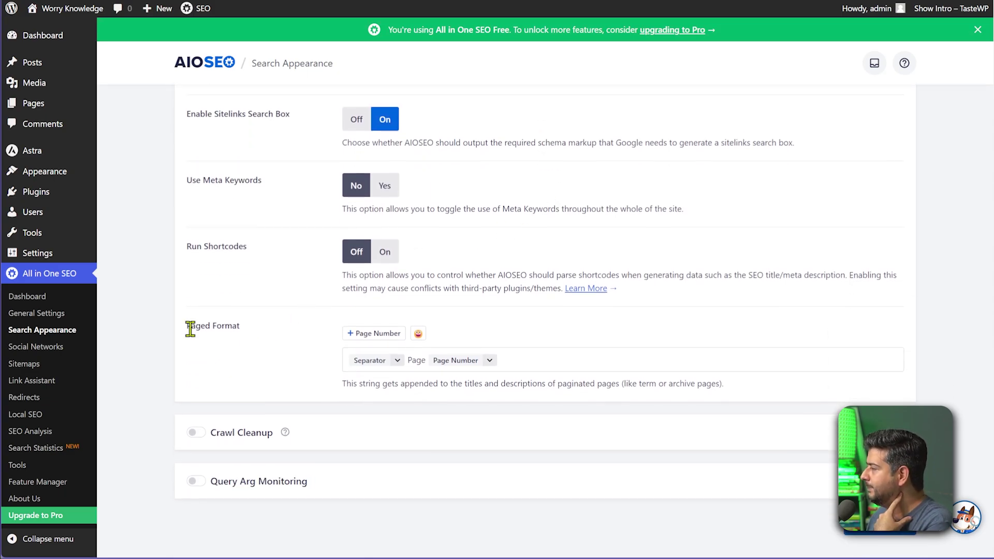